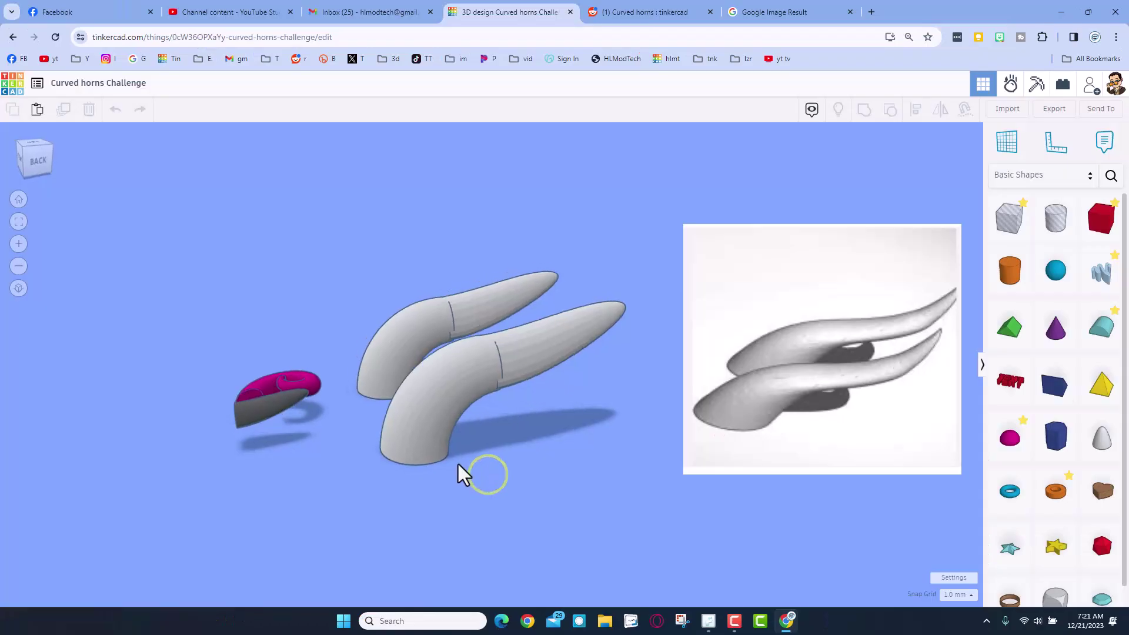
- Orbit the Curved horns Challenge design to a lower side view of the two horns
{"action": "right_click_drag", "start_coordinate": [457, 464], "coordinate": [531, 411]}
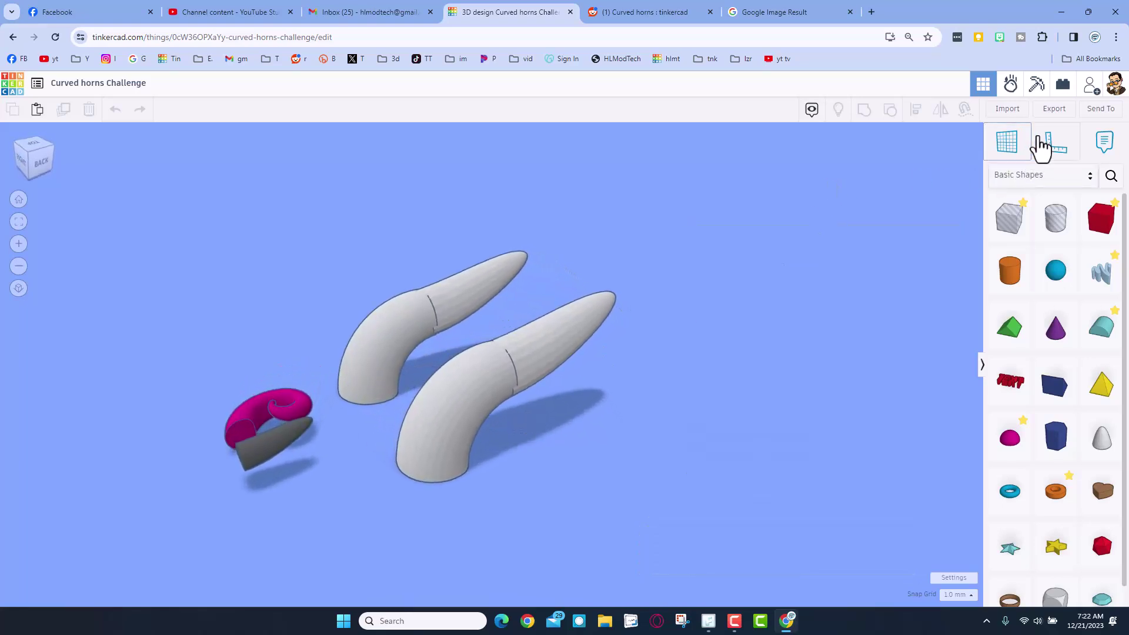
- Export the Curved horns Challenge design as a .STL file for 3D printing
{"action": "left_click", "coordinate": [1050, 109]}
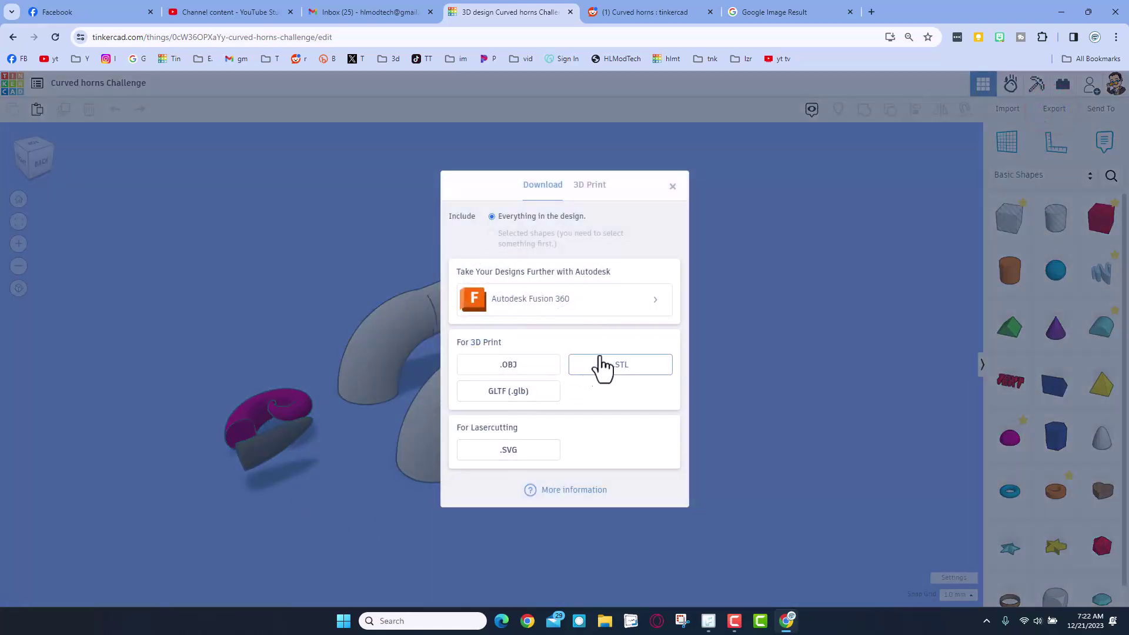
{"action": "left_click", "coordinate": [668, 189]}
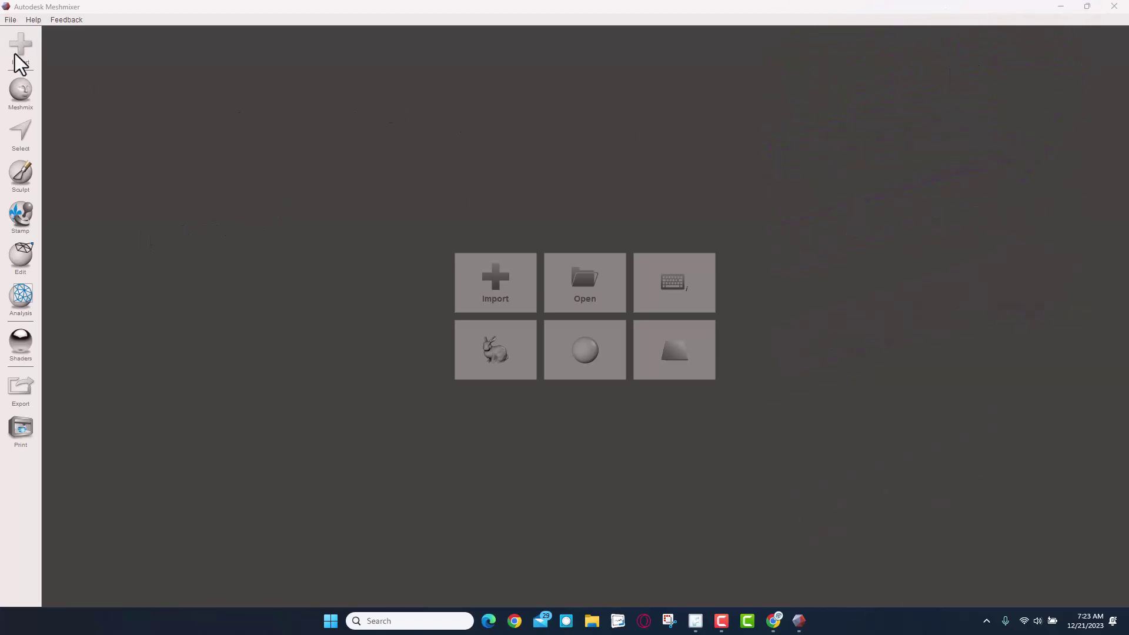
- Import Curved horns Challenge.stl from Downloads and orbit to a level side view of the horn
{"action": "left_click", "coordinate": [492, 291]}
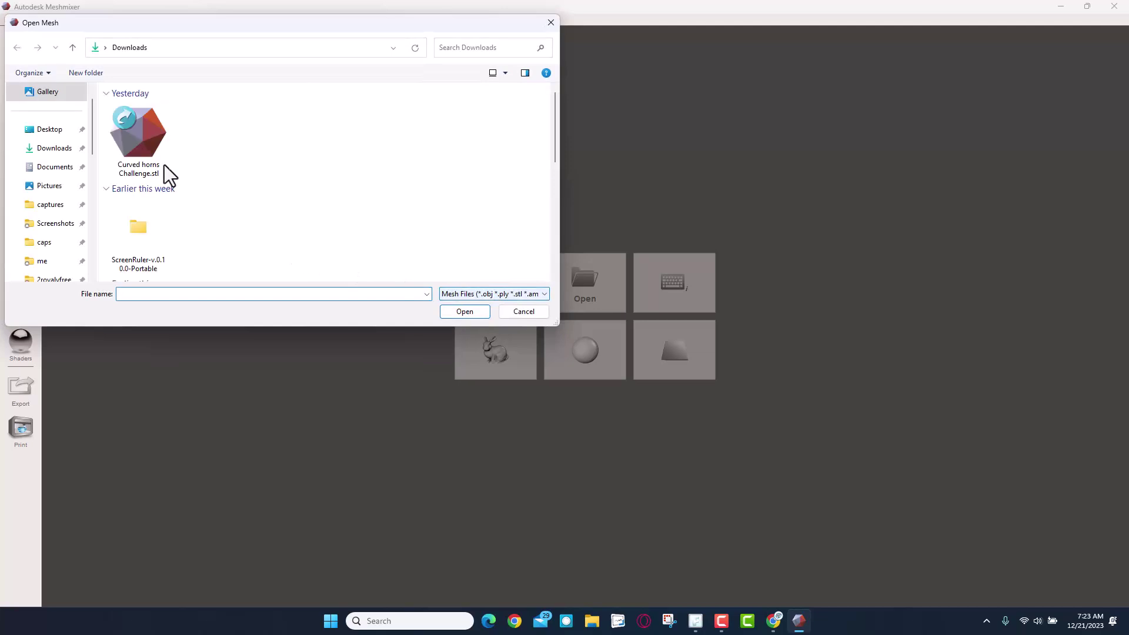
{"action": "double_click", "coordinate": [133, 138]}
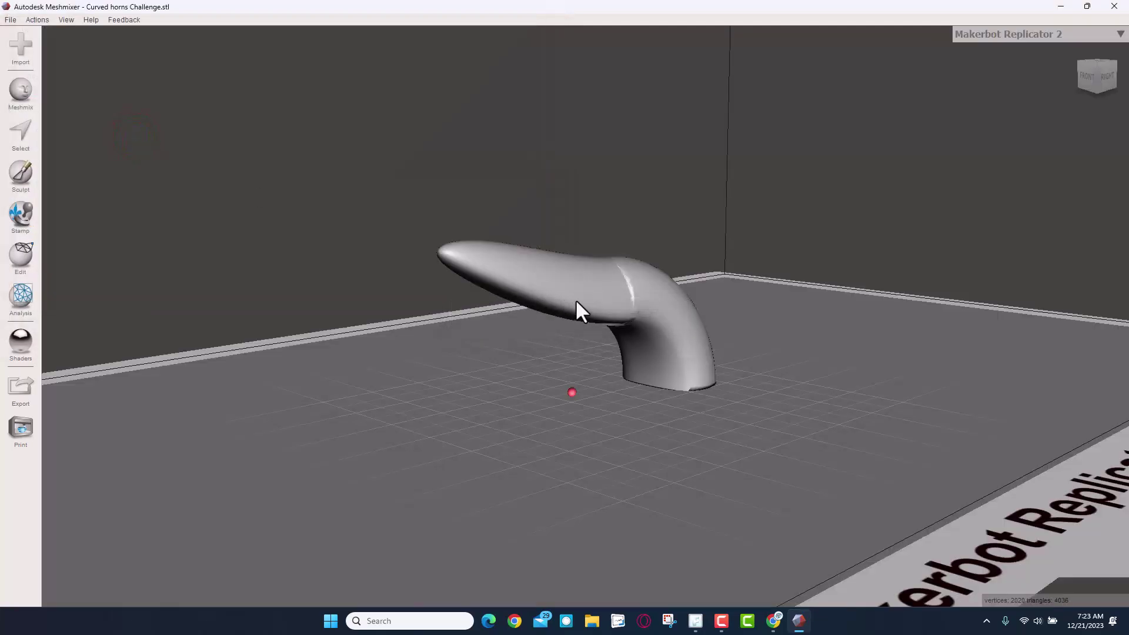
{"action": "right_click_drag", "start_coordinate": [629, 298], "coordinate": [558, 263]}
{"action": "scroll", "coordinate": [615, 315], "scroll_direction": "up", "scroll_amount": 3}
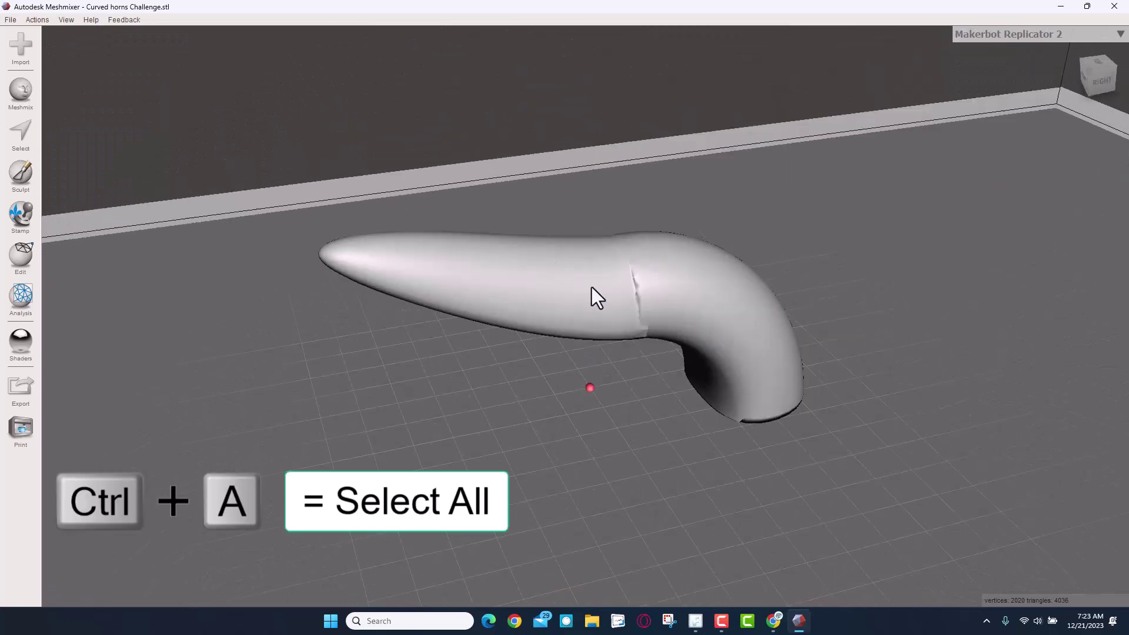
- Select the whole horn and apply Shape Preserving smoothing at scale 4 to blend the seam
{"action": "key", "text": "ctrl+a"}
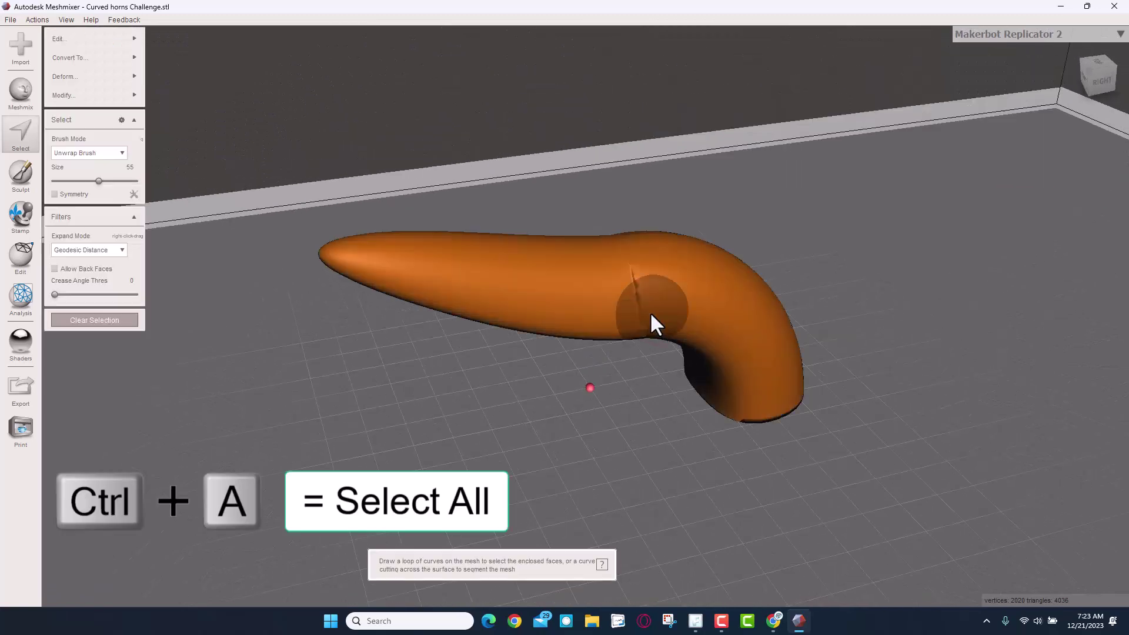
{"action": "mouse_move", "coordinate": [83, 57]}
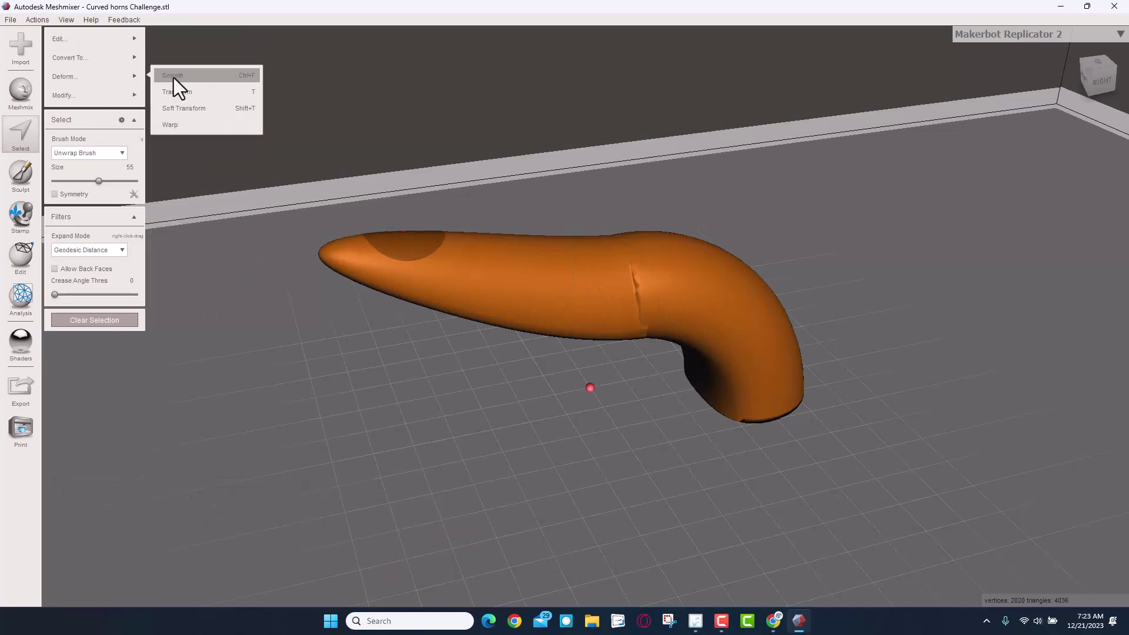
{"action": "left_click", "coordinate": [174, 77]}
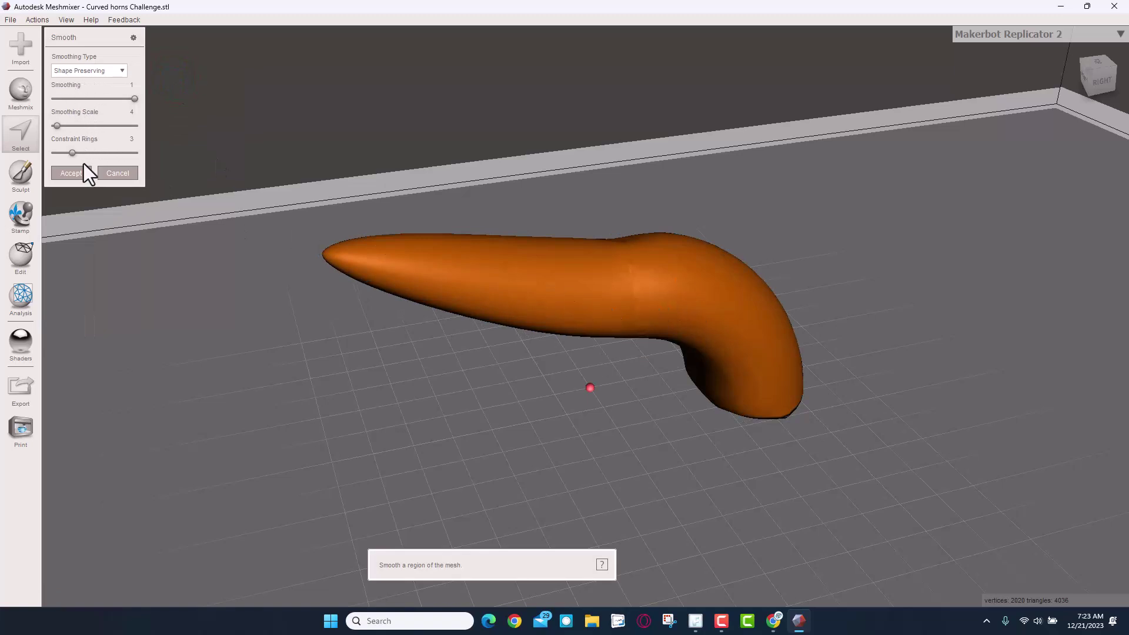
{"action": "left_click", "coordinate": [72, 175]}
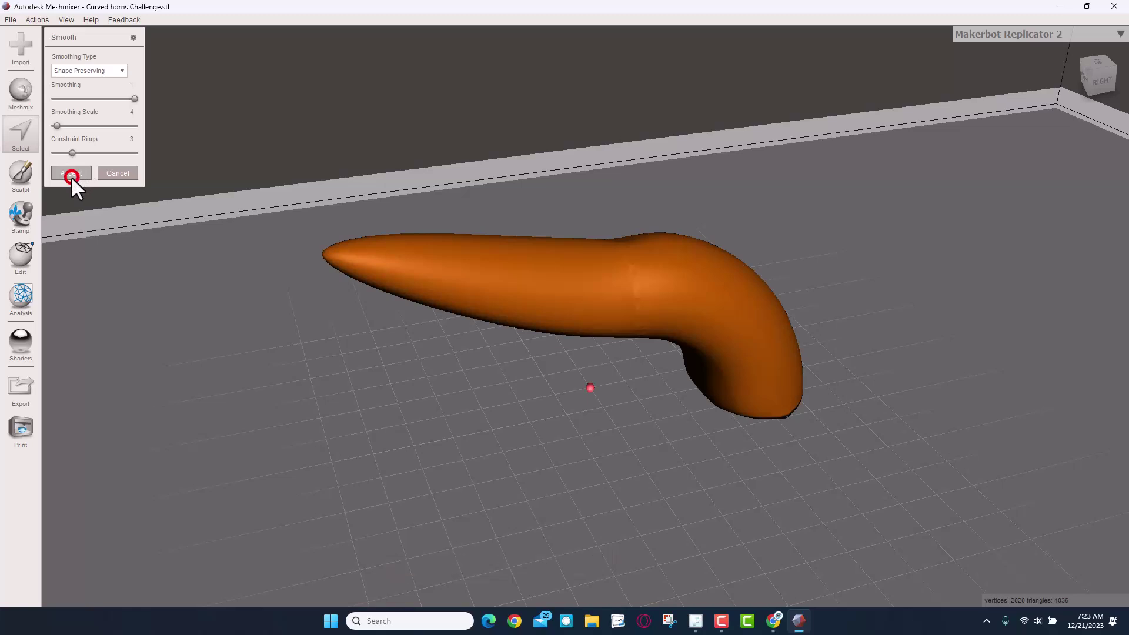
{"action": "right_click_drag", "start_coordinate": [555, 382], "coordinate": [566, 323]}
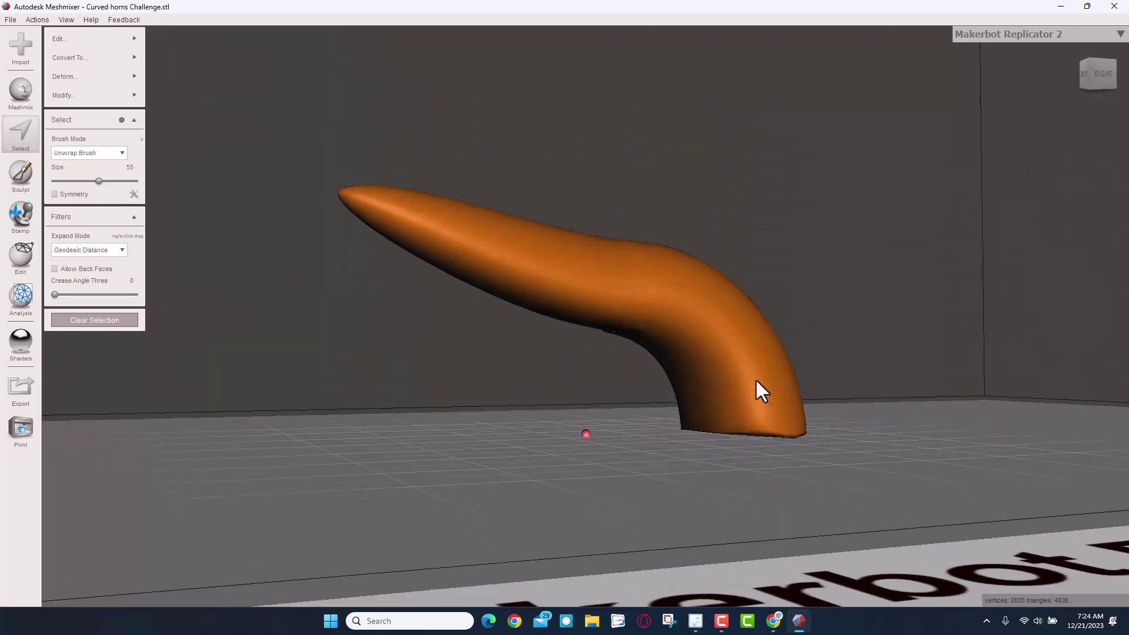
- Open Remesh on the horn, previewing Relative Density remeshing at 13.86 mm edge length
{"action": "right_click_drag", "start_coordinate": [728, 436], "coordinate": [544, 323]}
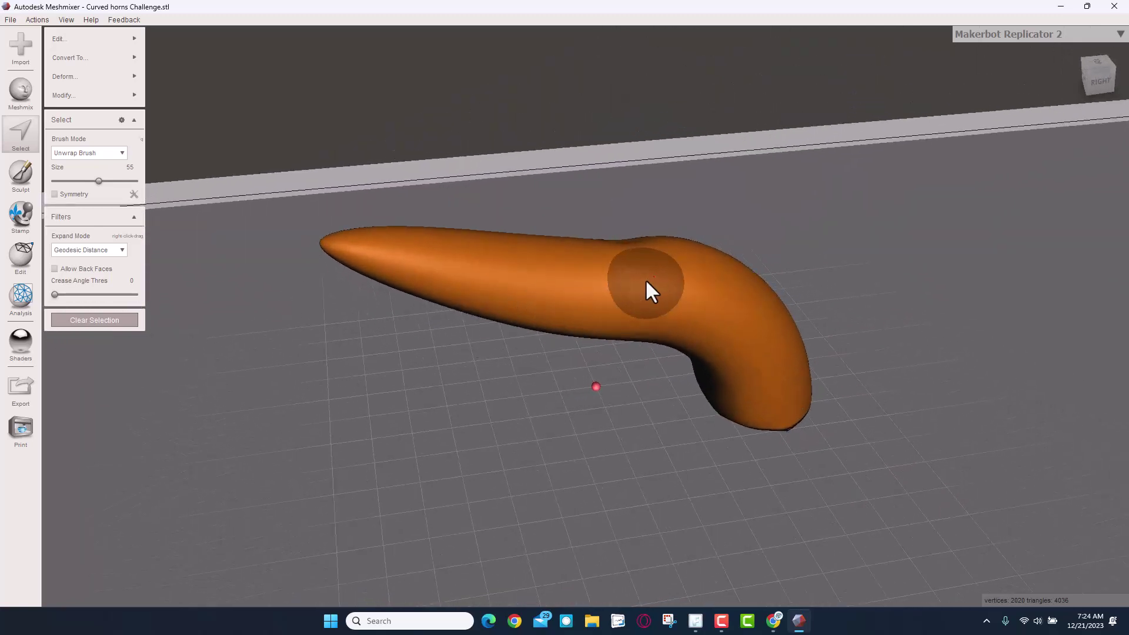
{"action": "mouse_move", "coordinate": [67, 59]}
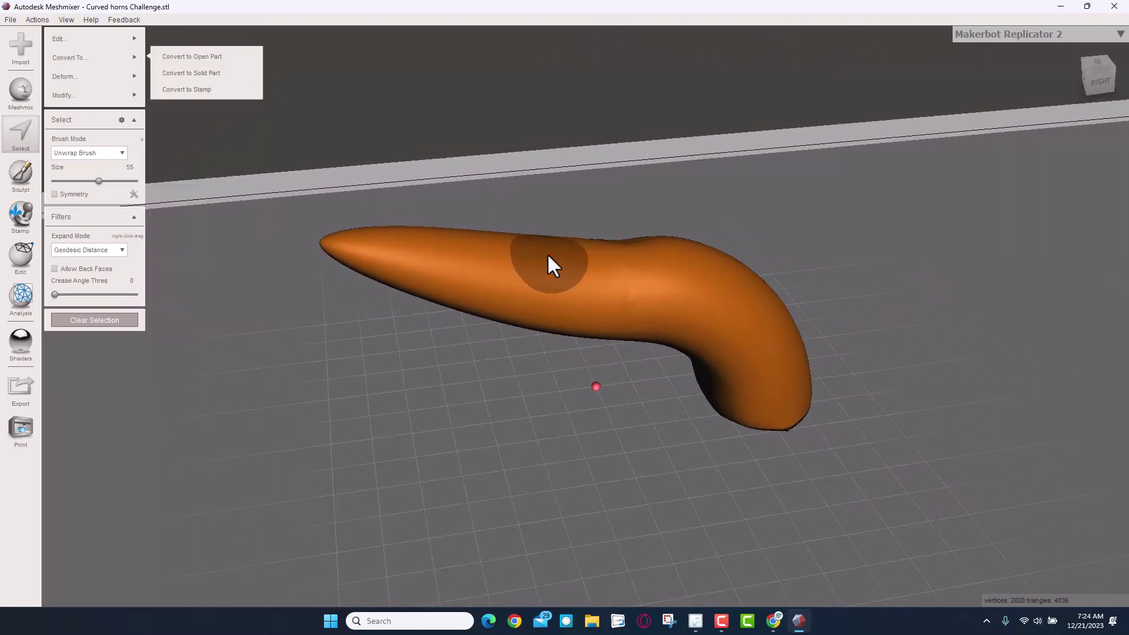
{"action": "mouse_move", "coordinate": [116, 39]}
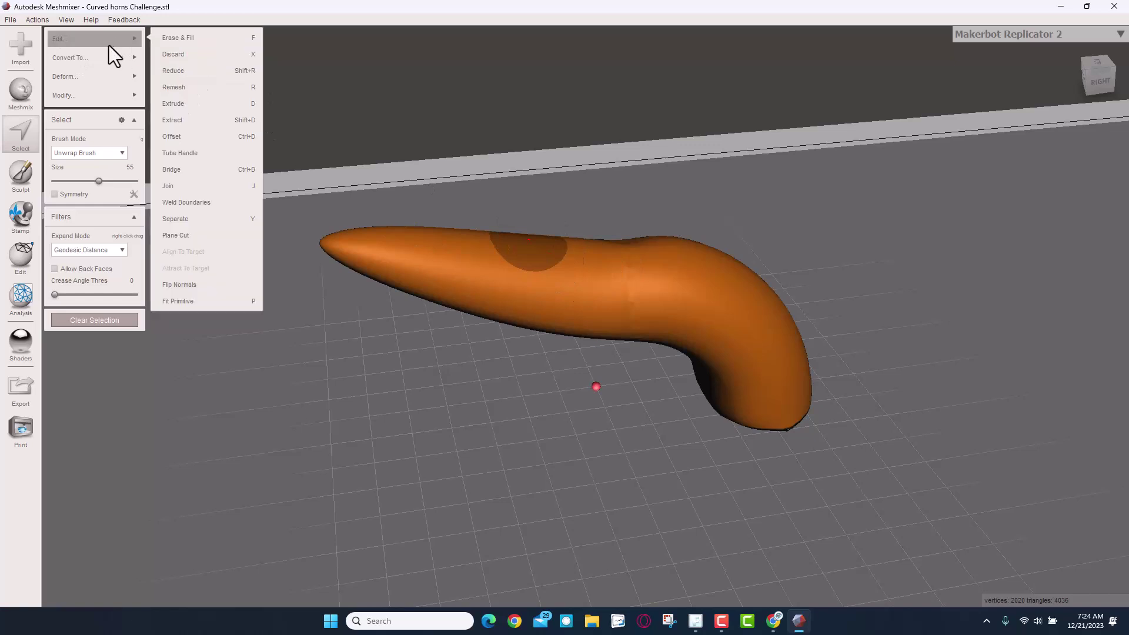
{"action": "mouse_move", "coordinate": [103, 77]}
{"action": "left_click", "coordinate": [182, 89]}
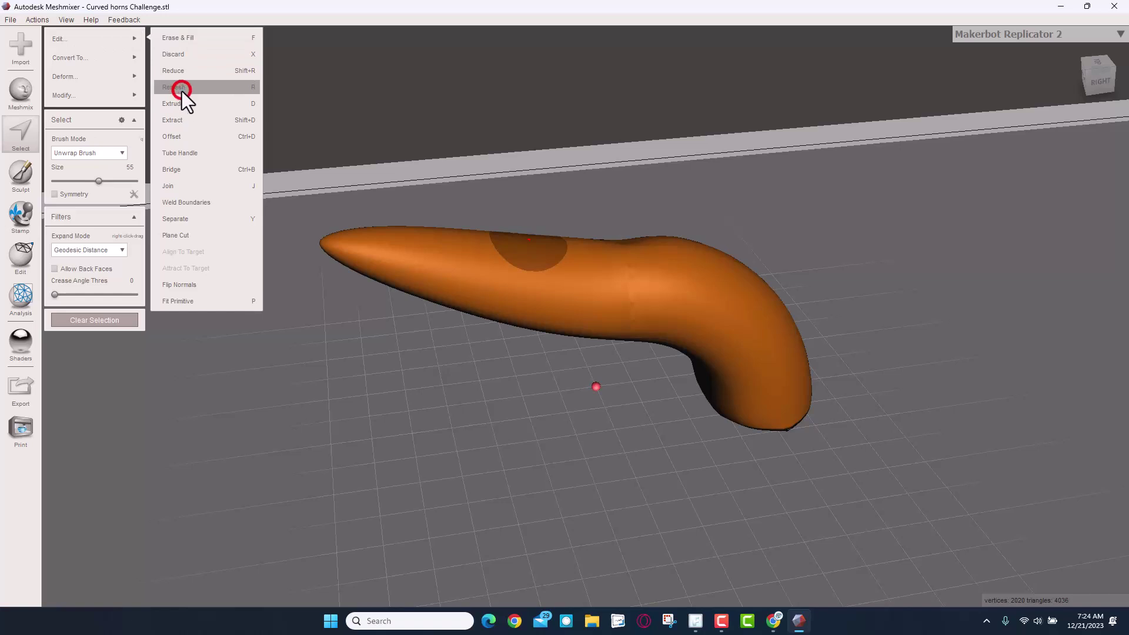
{"action": "right_click_drag", "start_coordinate": [562, 332], "coordinate": [550, 308]}
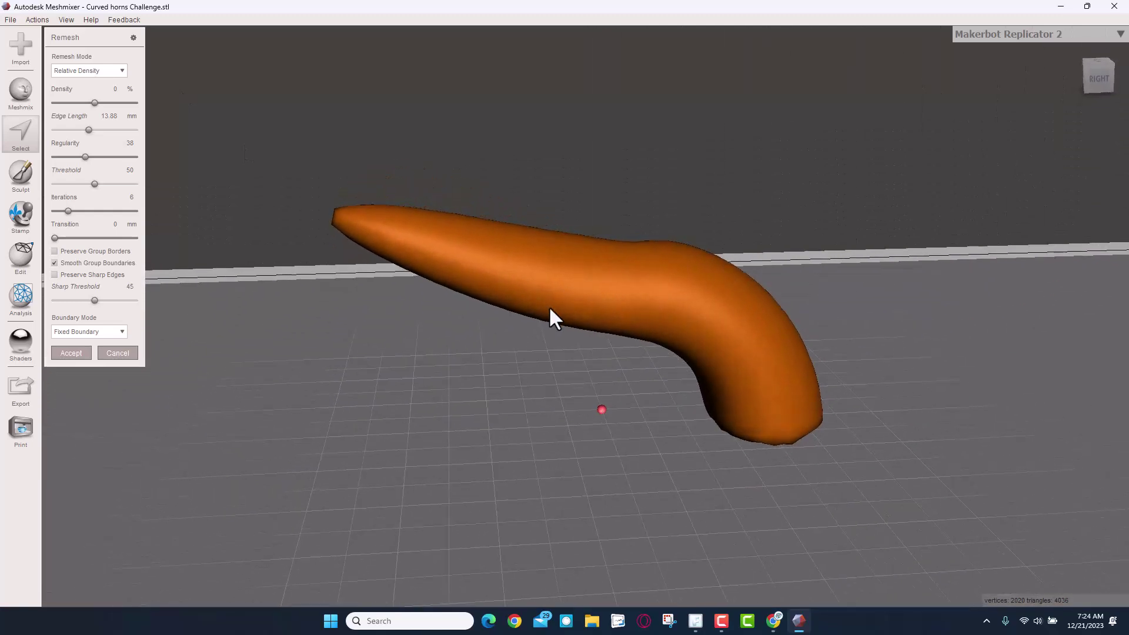
- Cancel the remesh preview and turn on Show Wireframe for the horn
{"action": "left_click", "coordinate": [108, 353]}
{"action": "left_click", "coordinate": [37, 21]}
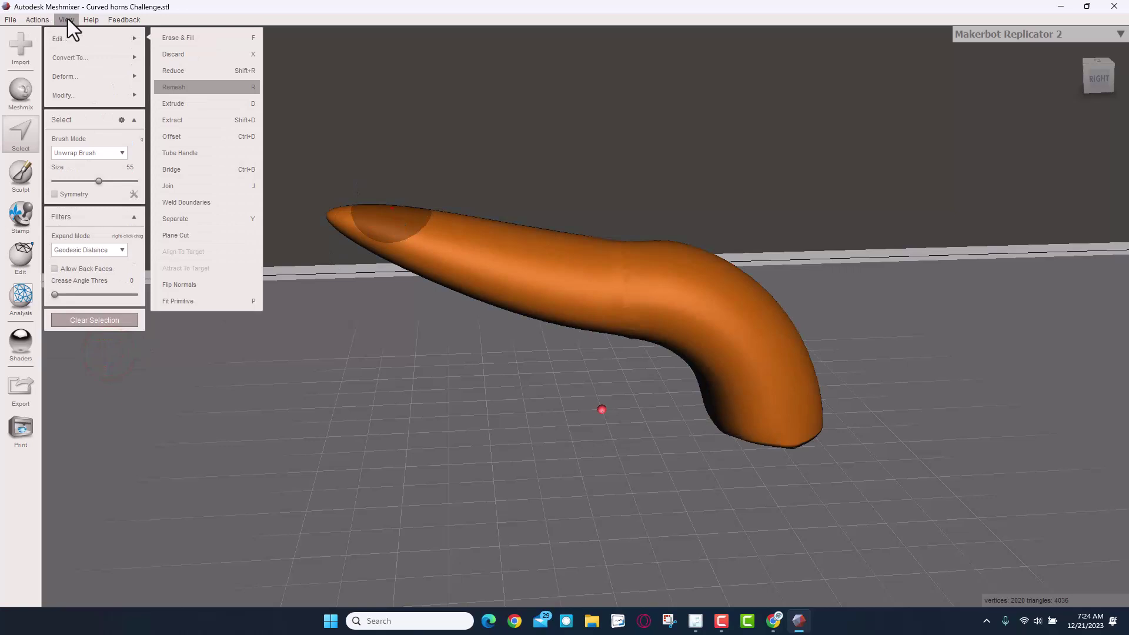
{"action": "left_click", "coordinate": [68, 19]}
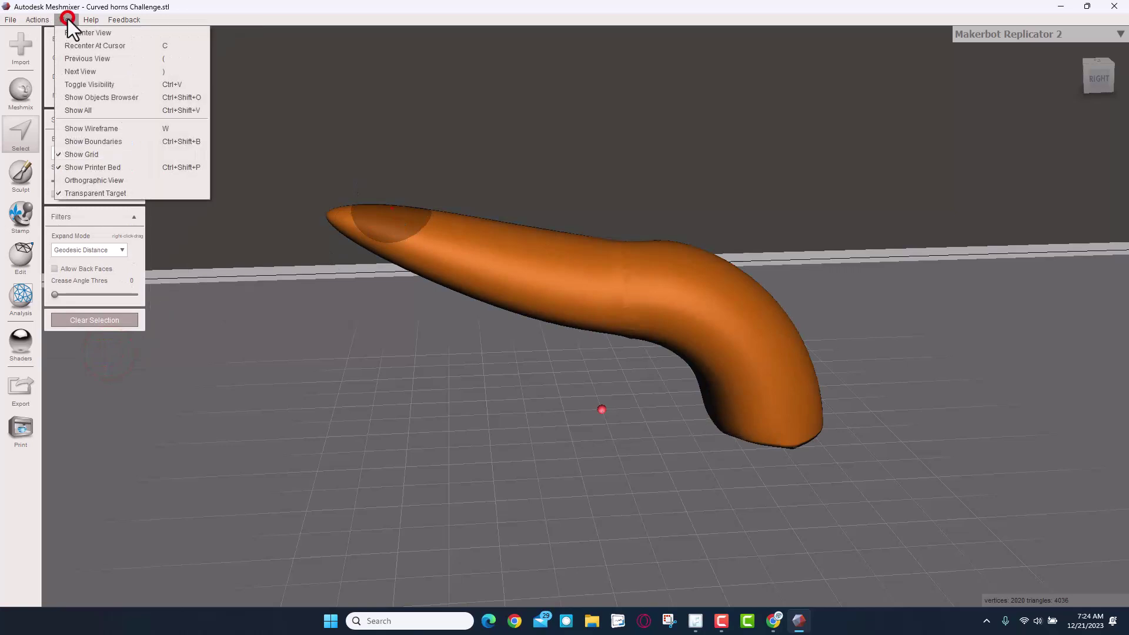
{"action": "left_click", "coordinate": [85, 129]}
- Inspect the horn's triangles around the seam, then reopen Remesh
{"action": "scroll", "coordinate": [706, 326], "scroll_direction": "up", "scroll_amount": 6}
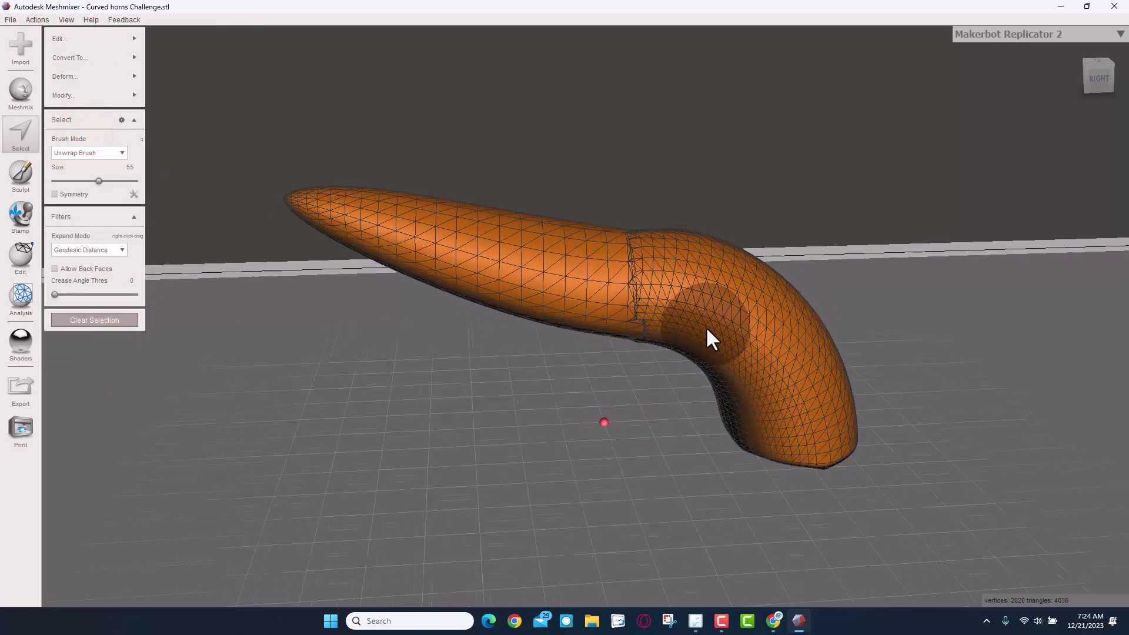
{"action": "mouse_move", "coordinate": [777, 321]}
{"action": "right_mouse_down"}
{"action": "mouse_move", "coordinate": [648, 327]}
{"action": "mouse_move", "coordinate": [622, 350]}
{"action": "mouse_move", "coordinate": [789, 348]}
{"action": "mouse_move", "coordinate": [882, 320]}
{"action": "right_mouse_up"}
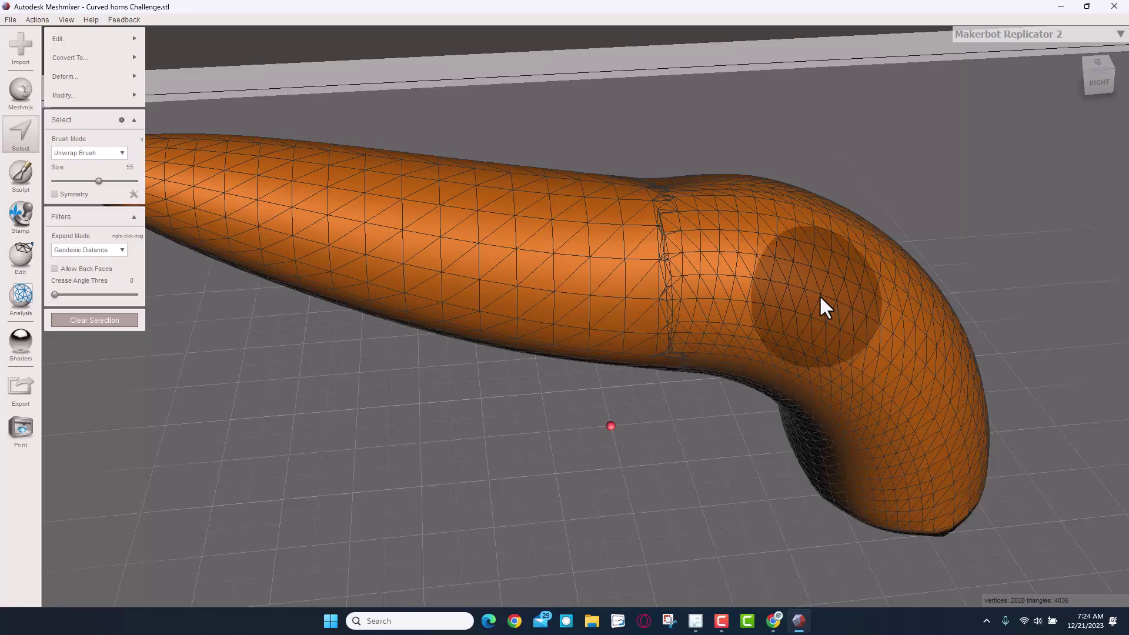
{"action": "right_click_drag", "start_coordinate": [821, 301], "coordinate": [648, 260]}
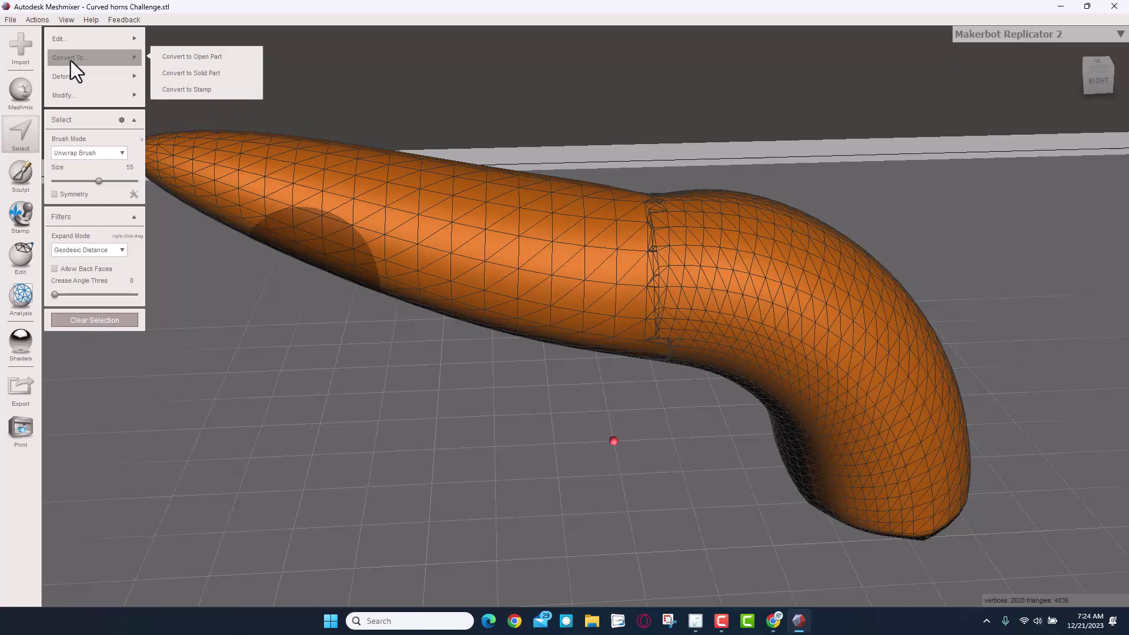
{"action": "mouse_move", "coordinate": [74, 45]}
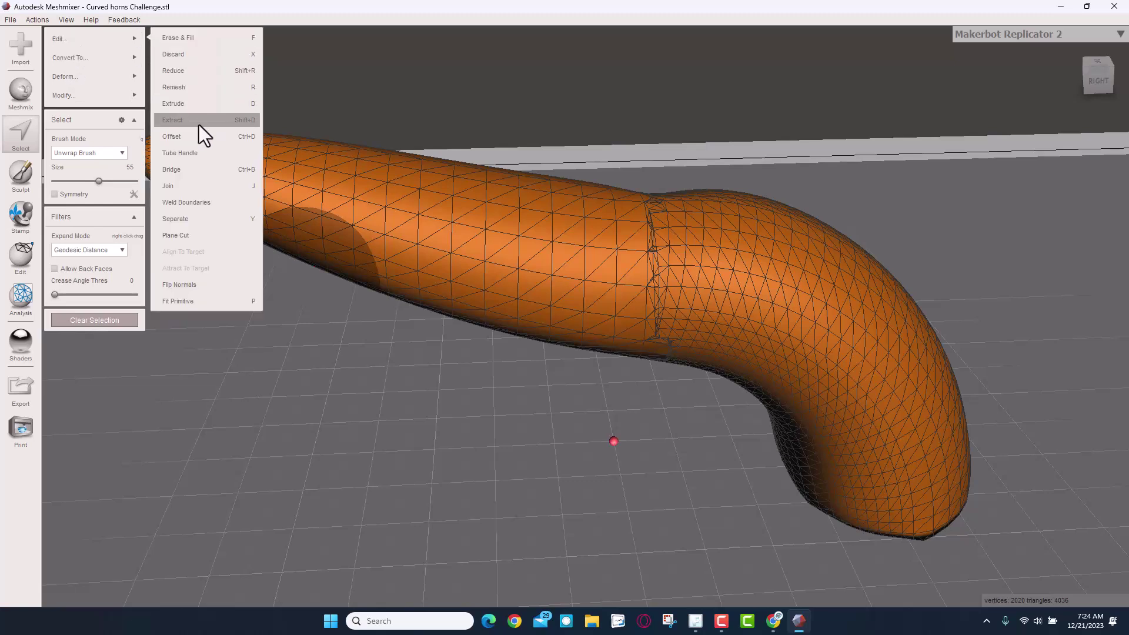
{"action": "left_click", "coordinate": [190, 88]}
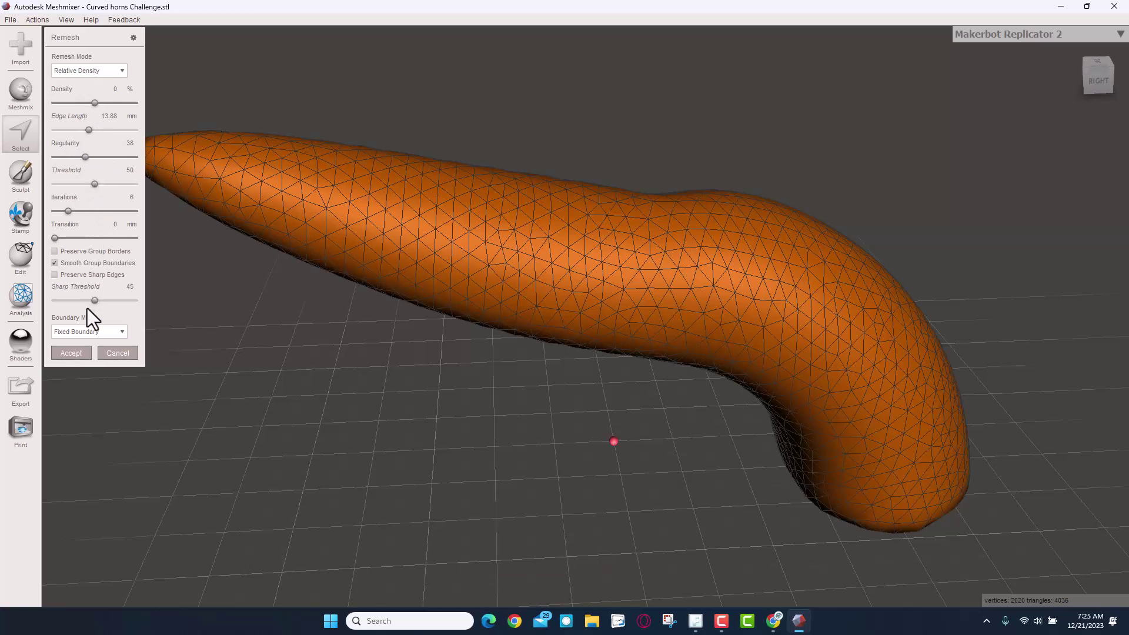
- Apply the remesh (1511 vertices, 3018 triangles) and bring up the Sculpt brush set
{"action": "left_click", "coordinate": [75, 354]}
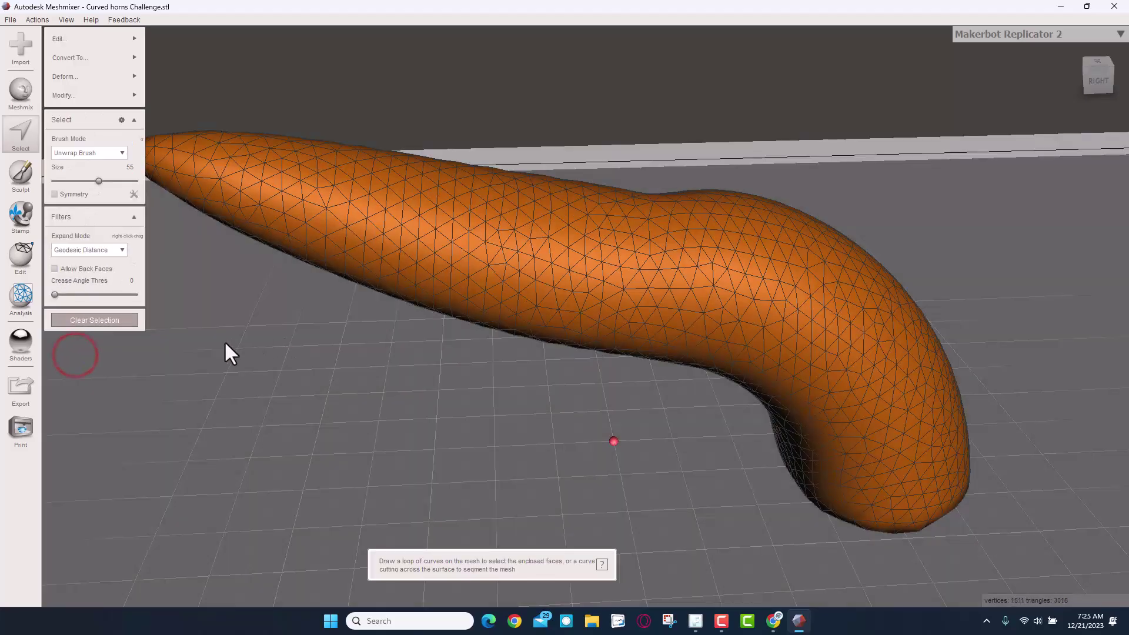
{"action": "scroll", "coordinate": [353, 359], "scroll_direction": "down", "scroll_amount": 3}
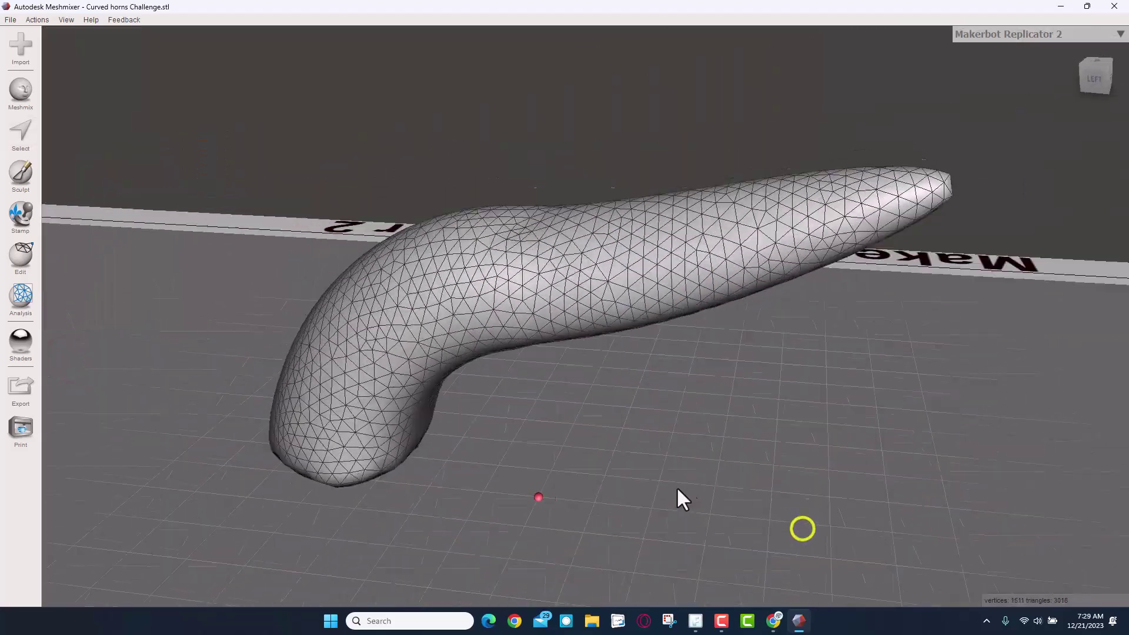
{"action": "right_click_drag", "start_coordinate": [678, 490], "coordinate": [583, 312]}
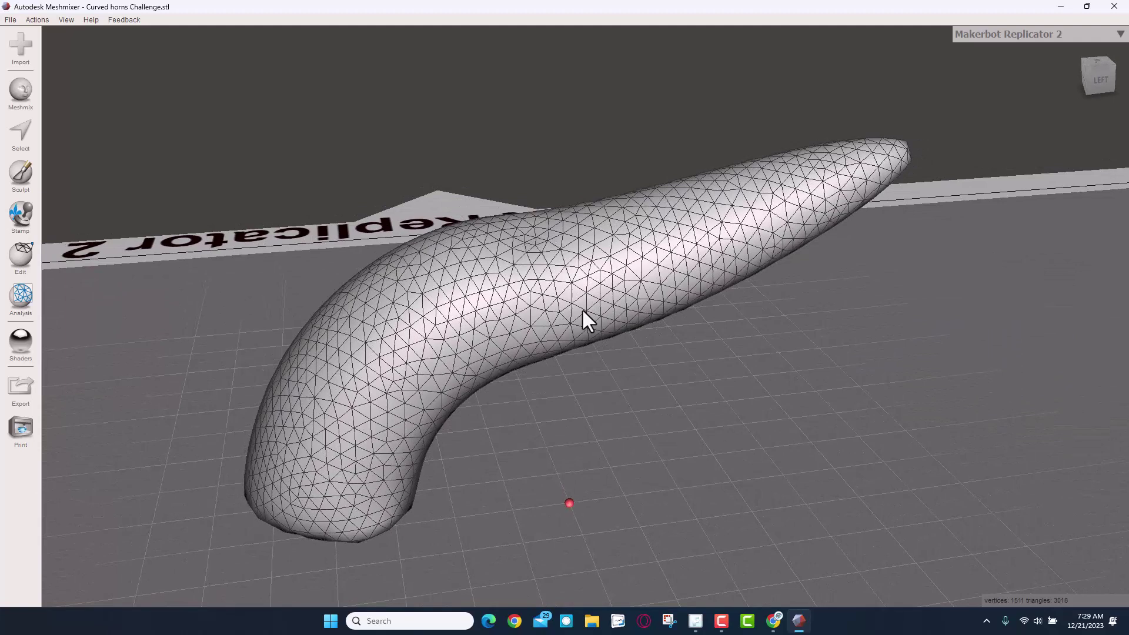
{"action": "left_click", "coordinate": [21, 180]}
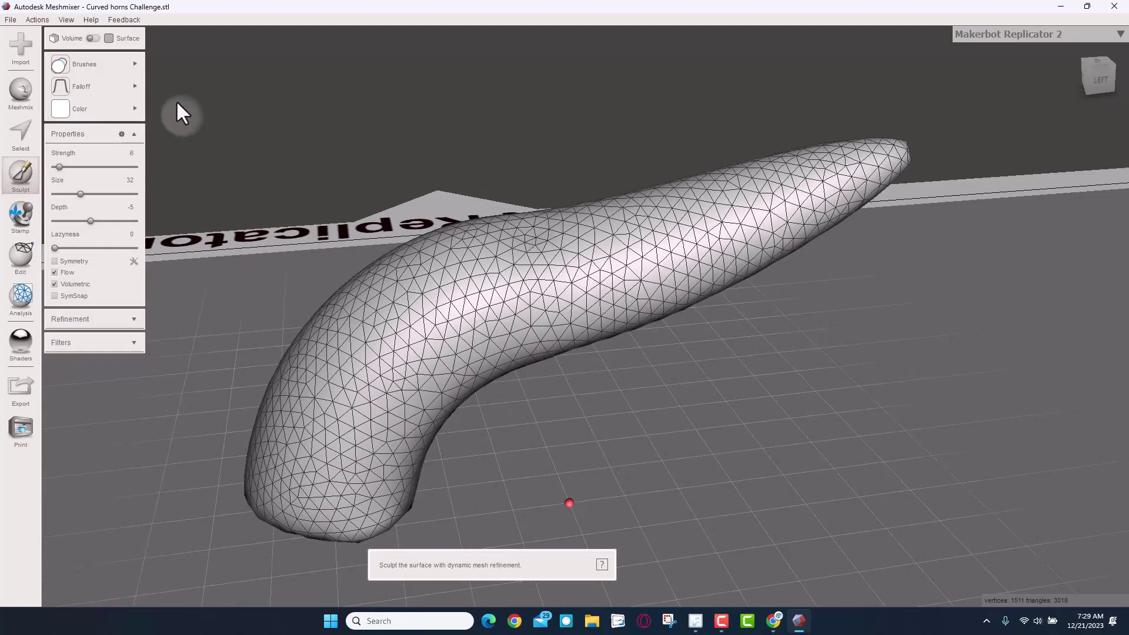
{"action": "mouse_move", "coordinate": [88, 68]}
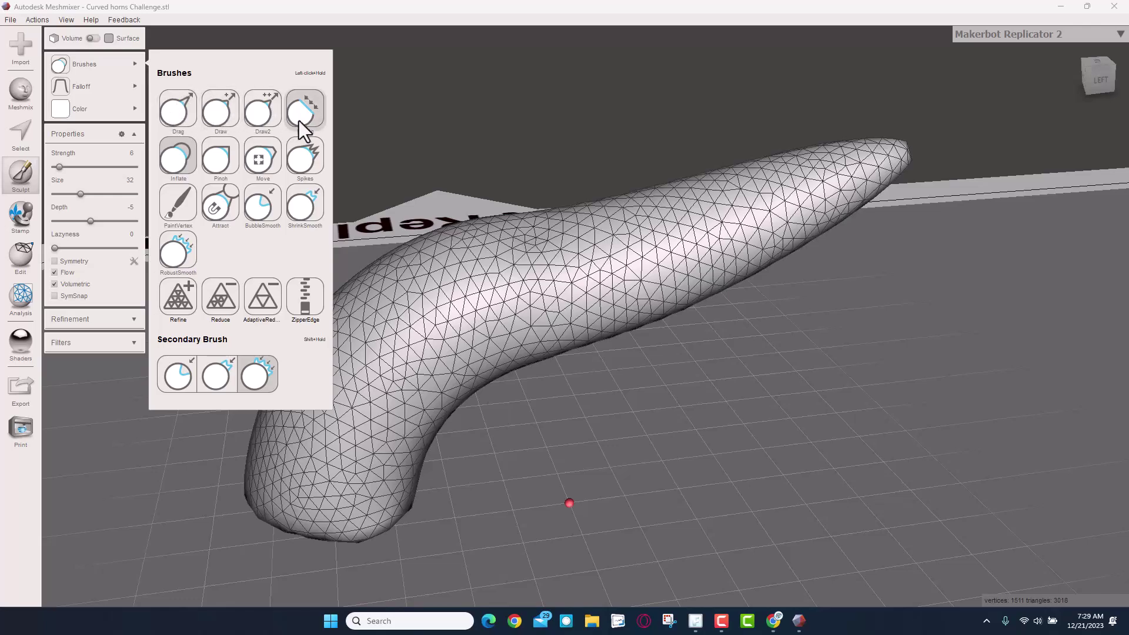
- Pick the Move brush (strength 50, size 32, depth 50) and push the horn tip from several angles
{"action": "left_click", "coordinate": [261, 162]}
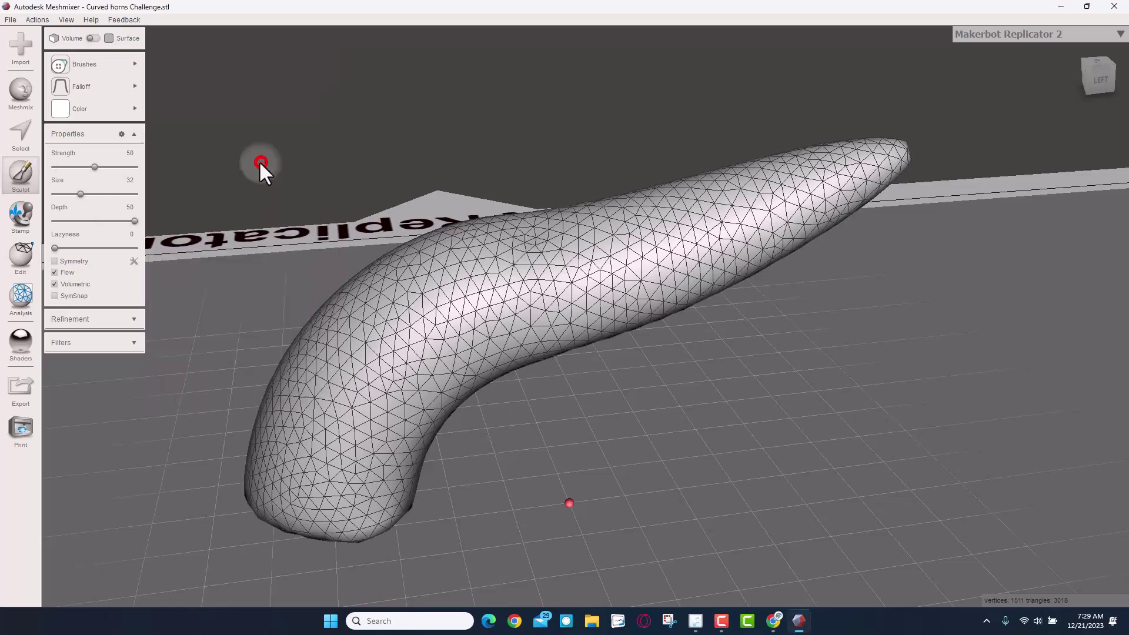
{"action": "right_click_drag", "start_coordinate": [963, 95], "coordinate": [792, 105]}
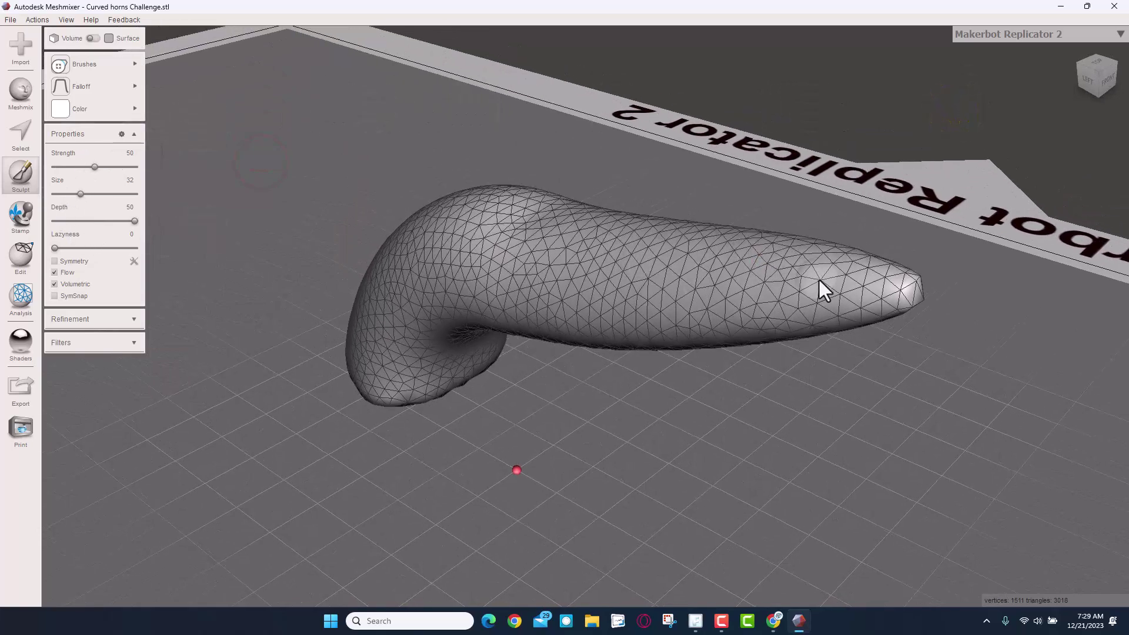
{"action": "left_click", "coordinate": [911, 285]}
{"action": "right_click_drag", "start_coordinate": [910, 283], "coordinate": [933, 229]}
{"action": "left_click", "coordinate": [924, 195]}
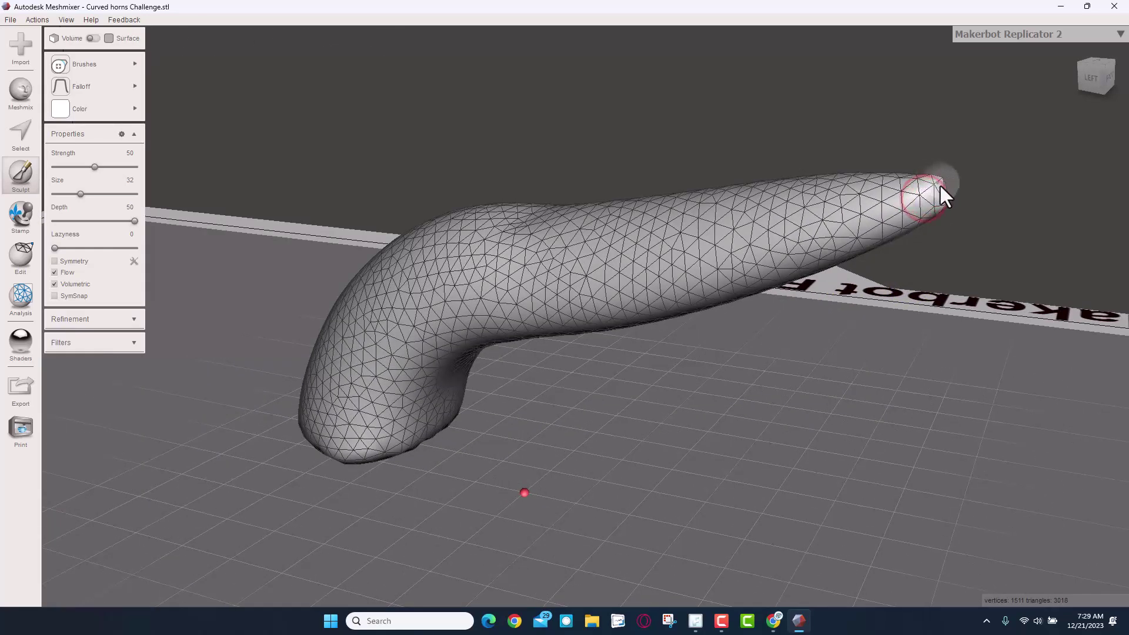
{"action": "right_click_drag", "start_coordinate": [943, 190], "coordinate": [312, 221]}
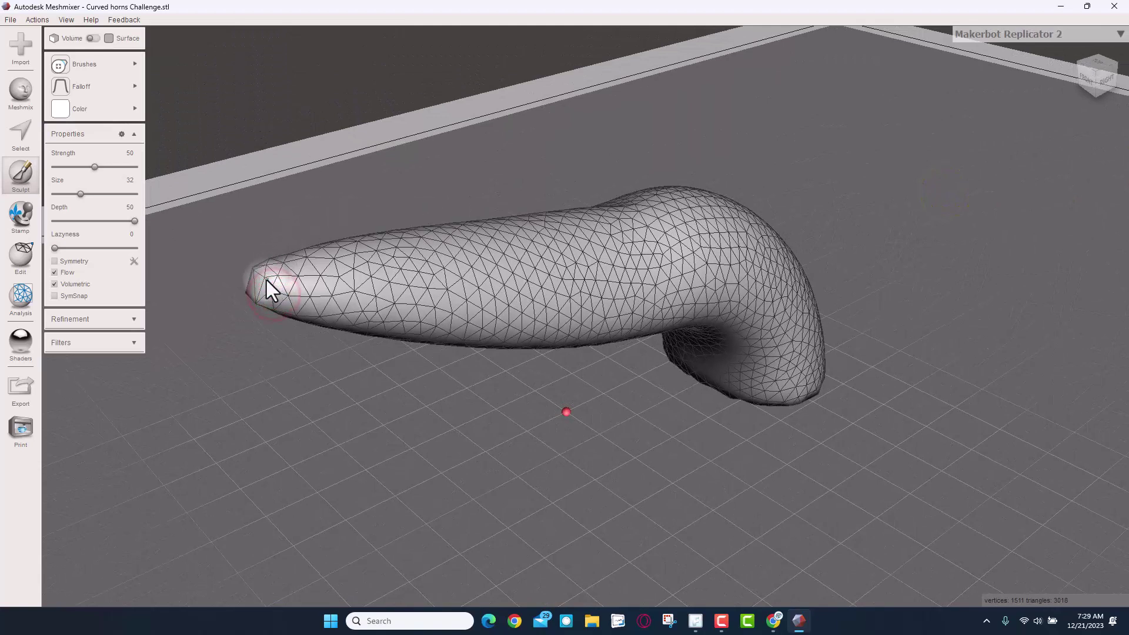
{"action": "left_click", "coordinate": [291, 284]}
{"action": "right_click_drag", "start_coordinate": [280, 287], "coordinate": [713, 306]}
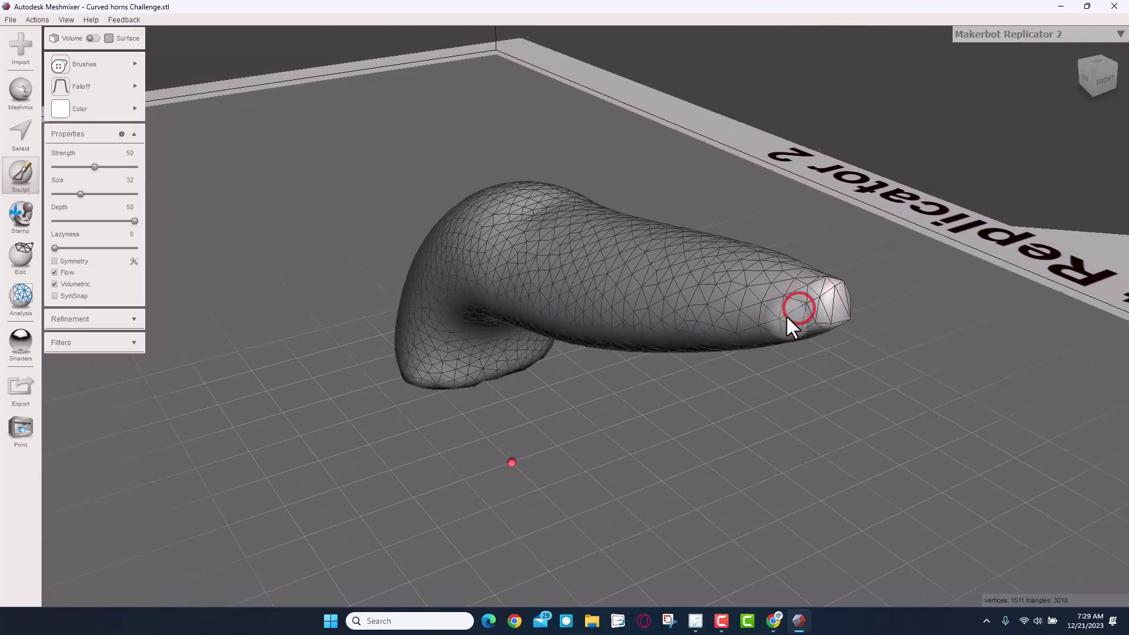
{"action": "right_click_drag", "start_coordinate": [785, 315], "coordinate": [949, 223]}
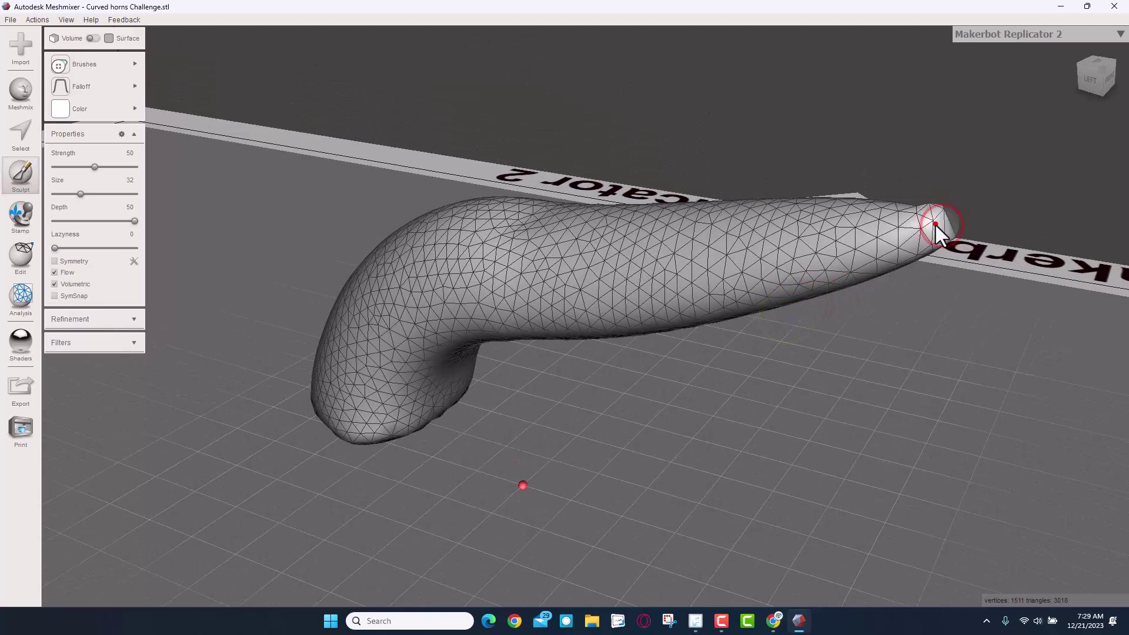
- Pull the narrow tip outward so it bulges and bends, then check the shape from all sides
{"action": "left_click", "coordinate": [914, 235]}
{"action": "right_click_drag", "start_coordinate": [919, 221], "coordinate": [933, 249]}
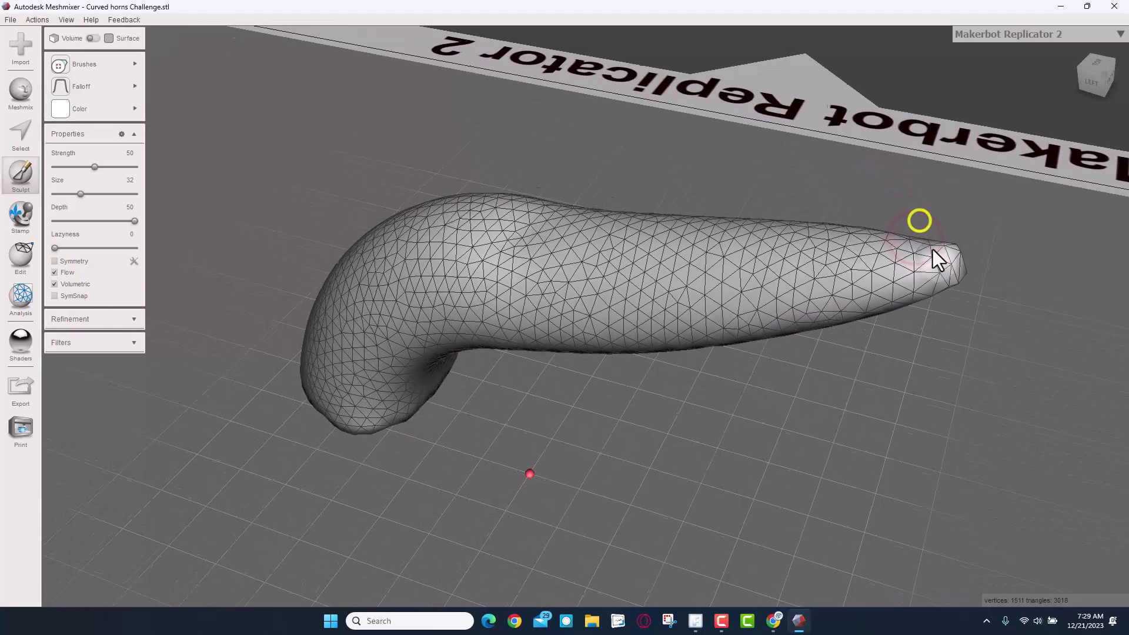
{"action": "left_click", "coordinate": [932, 243]}
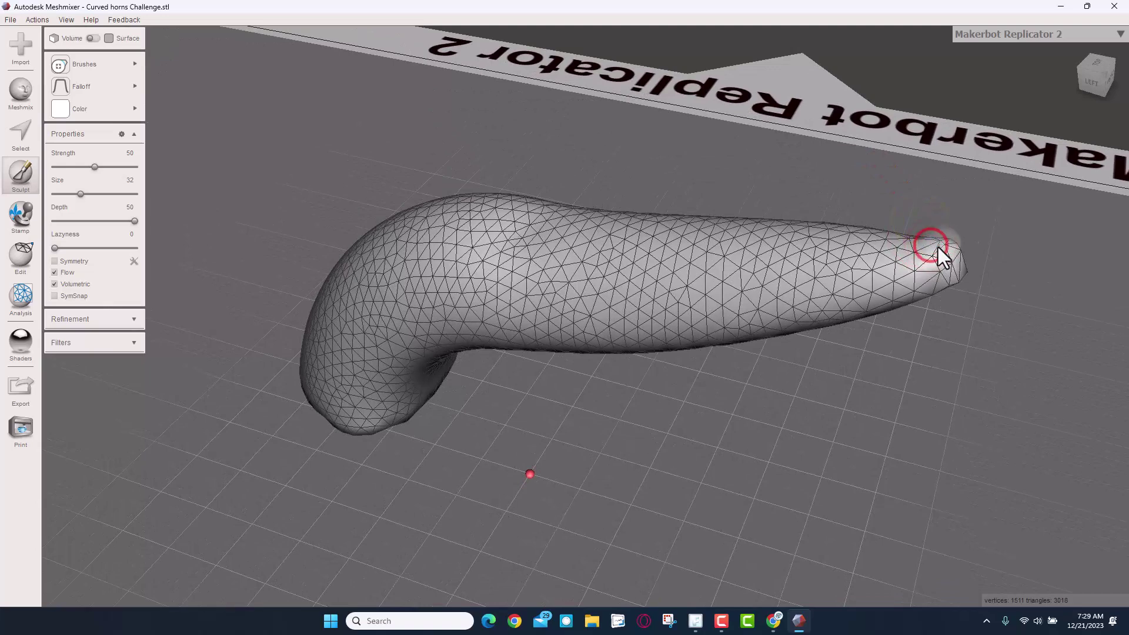
{"action": "right_click_drag", "start_coordinate": [957, 264], "coordinate": [960, 223]}
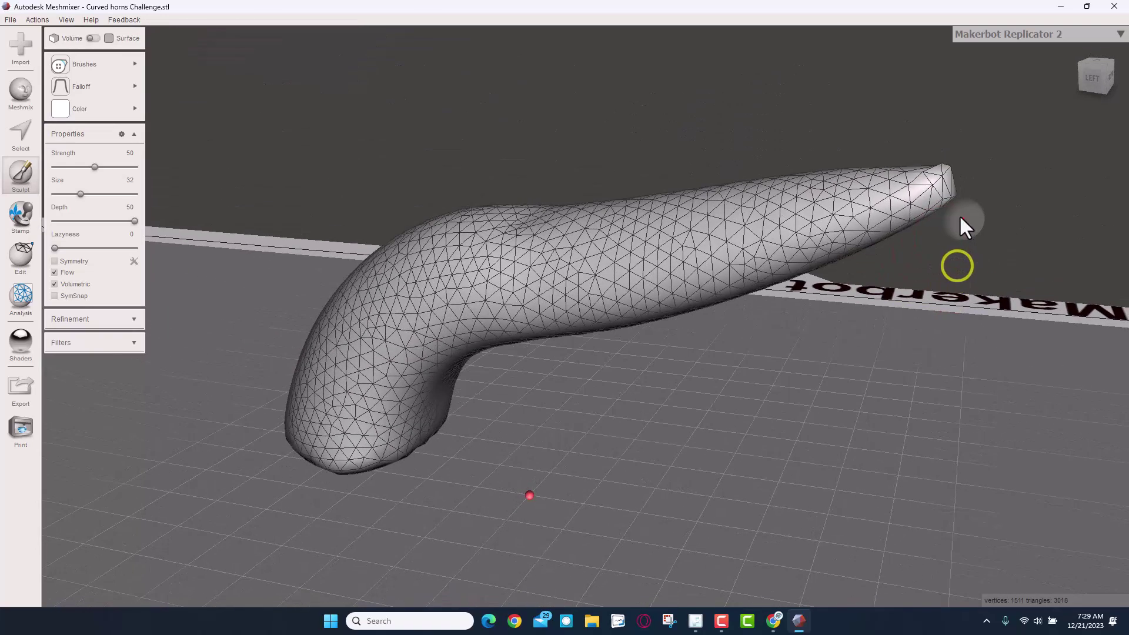
{"action": "left_click", "coordinate": [934, 185]}
{"action": "left_click", "coordinate": [934, 174]}
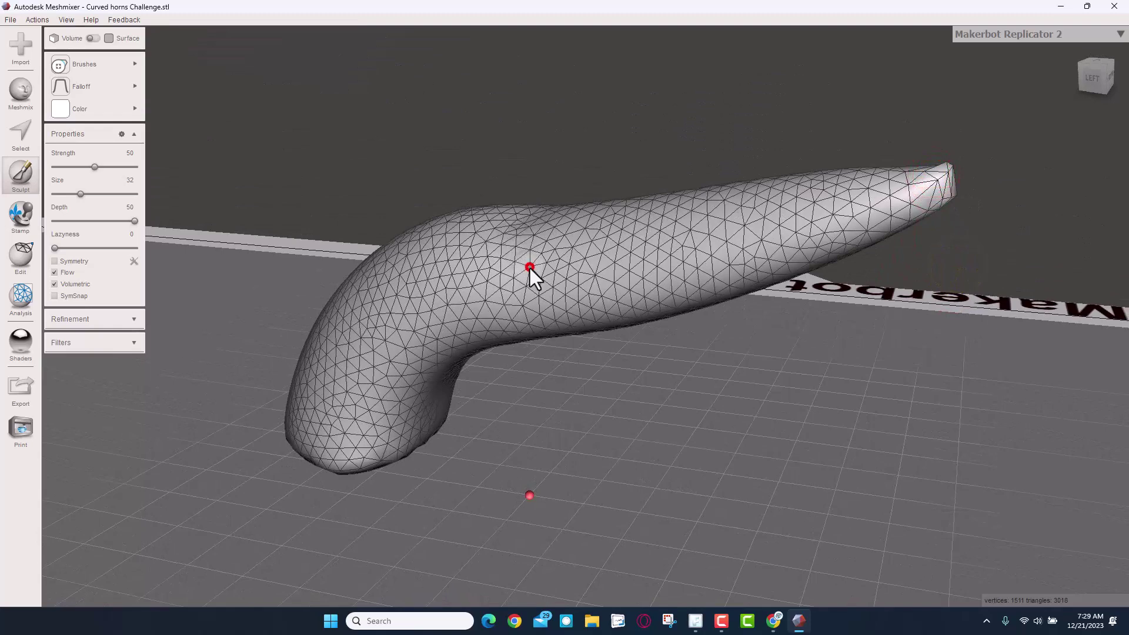
{"action": "mouse_move", "coordinate": [529, 265]}
{"action": "right_mouse_down"}
{"action": "mouse_move", "coordinate": [550, 290]}
{"action": "mouse_move", "coordinate": [524, 255]}
{"action": "right_mouse_up"}
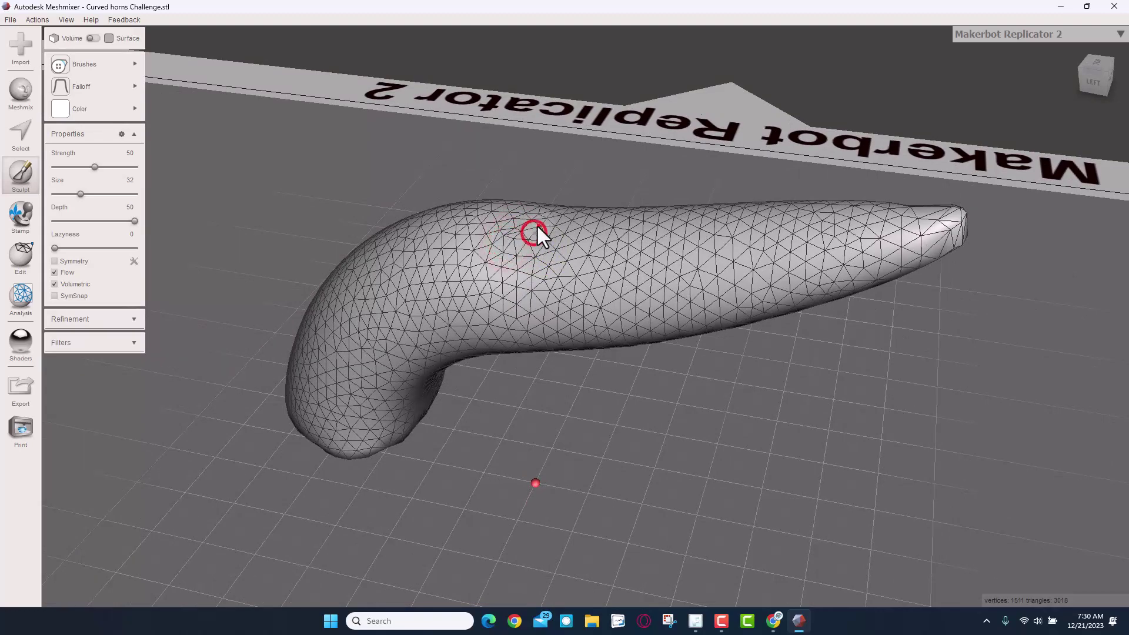
{"action": "mouse_move", "coordinate": [538, 227]}
{"action": "right_mouse_down"}
{"action": "mouse_move", "coordinate": [608, 222]}
{"action": "mouse_move", "coordinate": [629, 207]}
{"action": "right_mouse_up"}
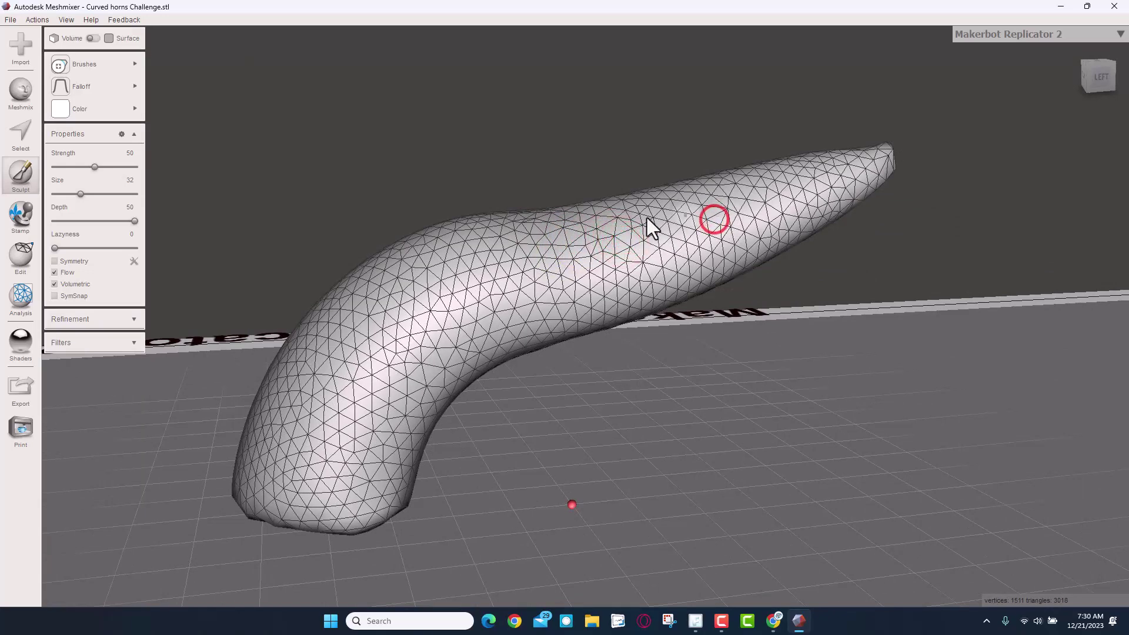
{"action": "mouse_move", "coordinate": [647, 227]}
{"action": "right_mouse_down"}
{"action": "mouse_move", "coordinate": [612, 241]}
{"action": "mouse_move", "coordinate": [512, 242]}
{"action": "mouse_move", "coordinate": [670, 206]}
{"action": "mouse_move", "coordinate": [619, 303]}
{"action": "mouse_move", "coordinate": [565, 329]}
{"action": "right_mouse_up"}
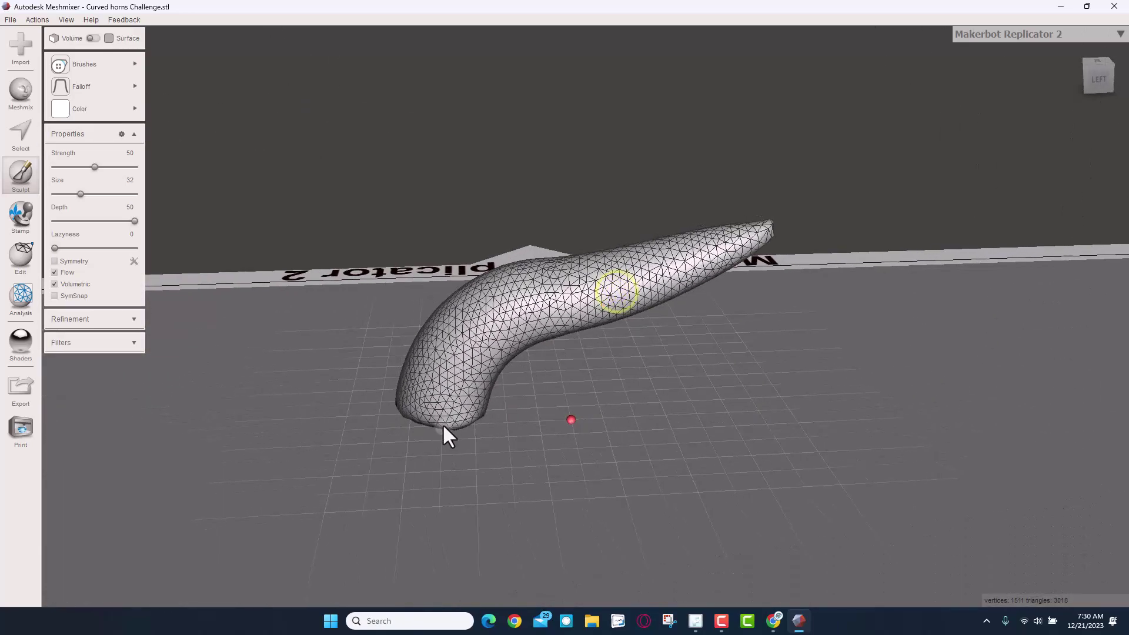
{"action": "right_click_drag", "start_coordinate": [225, 351], "coordinate": [530, 390]}
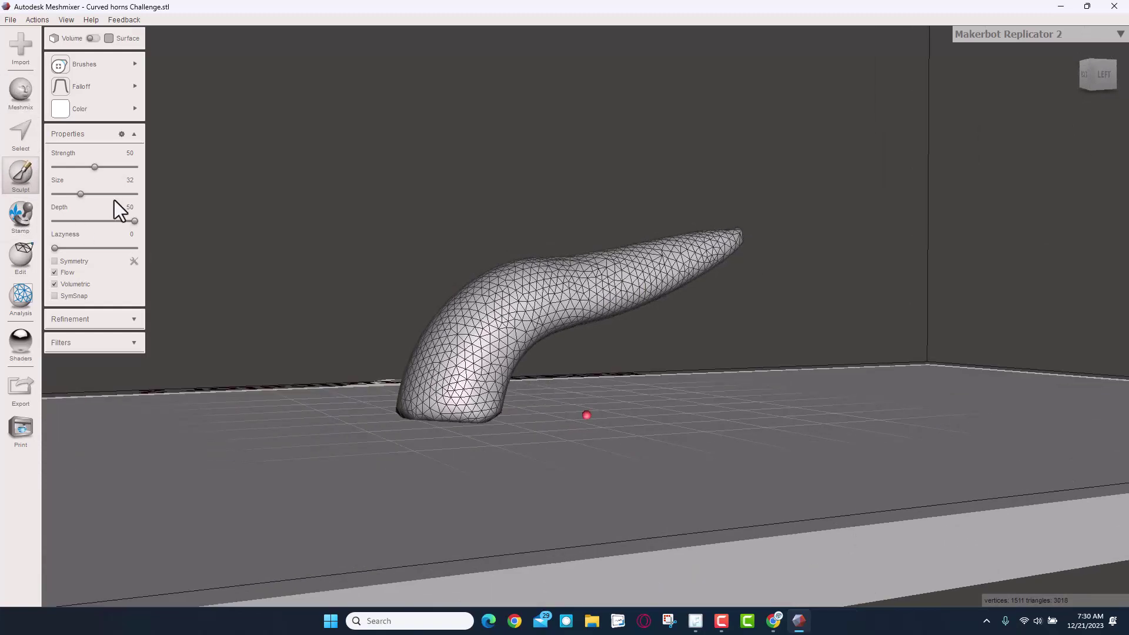
- Plane-cut the whole horn just above its base, discarding the lower half with a remeshed fill
{"action": "key", "text": "ctrl+a"}
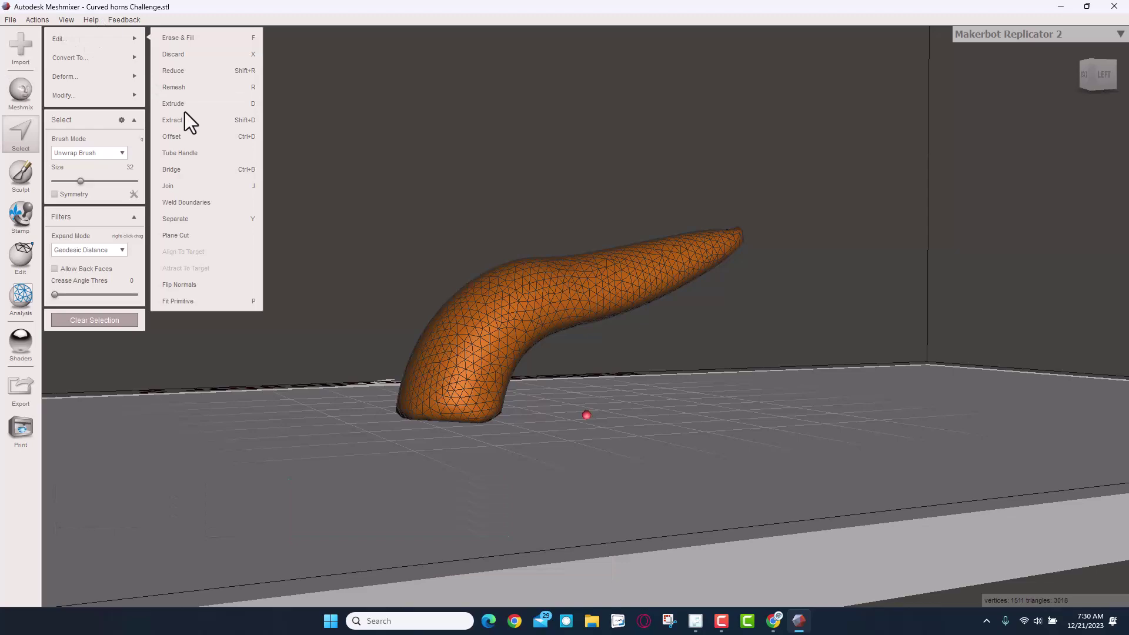
{"action": "left_click", "coordinate": [185, 235]}
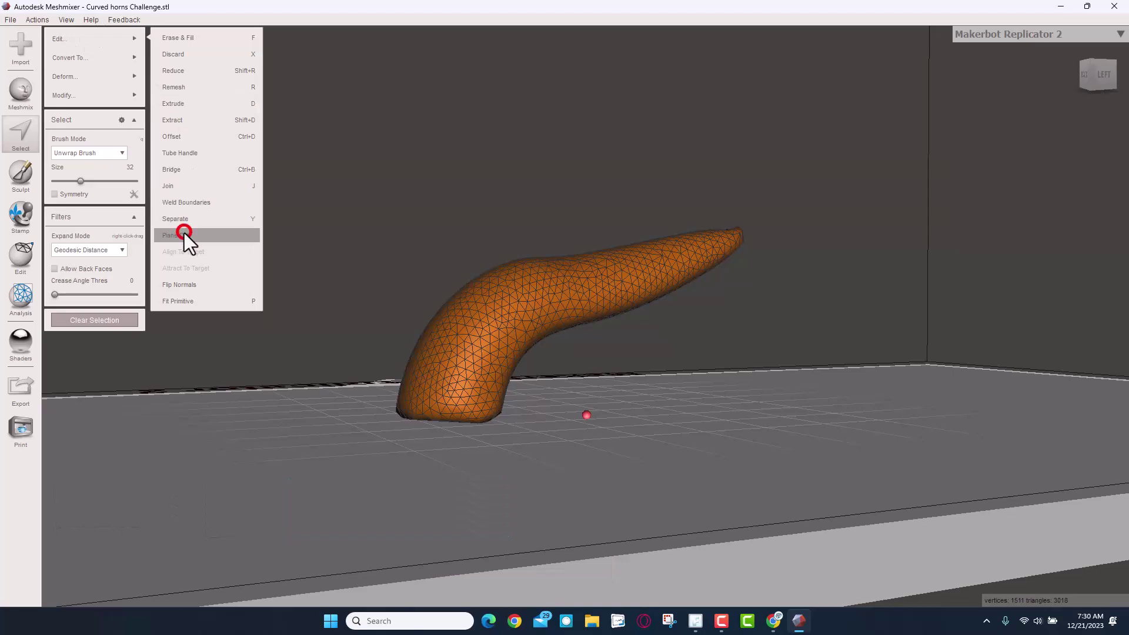
{"action": "right_click_drag", "start_coordinate": [445, 253], "coordinate": [564, 277]}
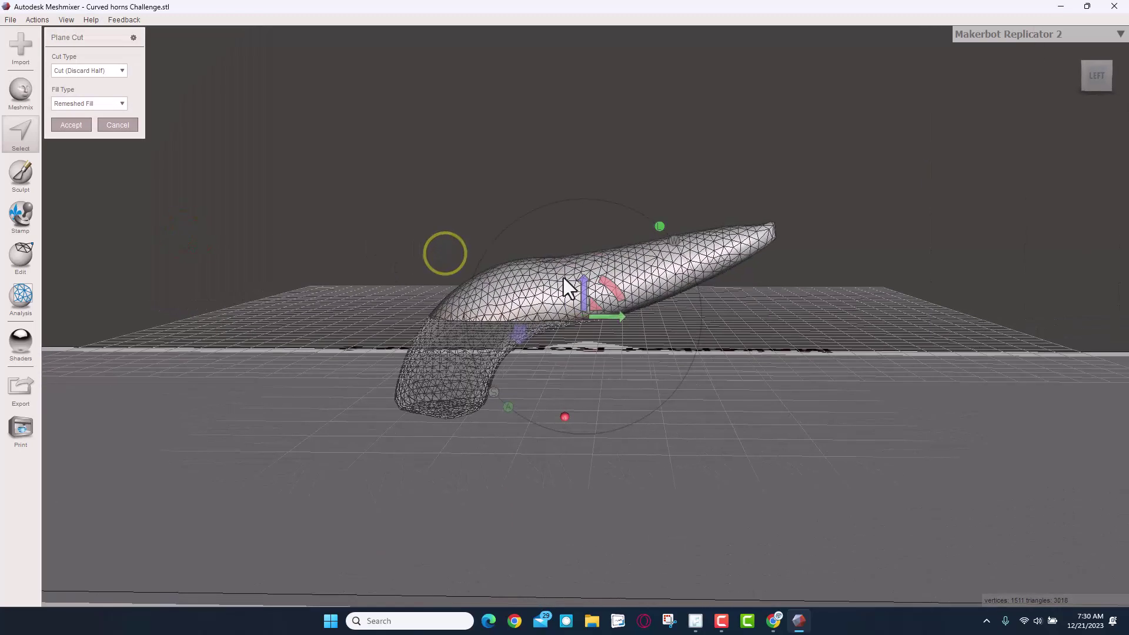
{"action": "left_click_drag", "start_coordinate": [584, 286], "coordinate": [594, 368]}
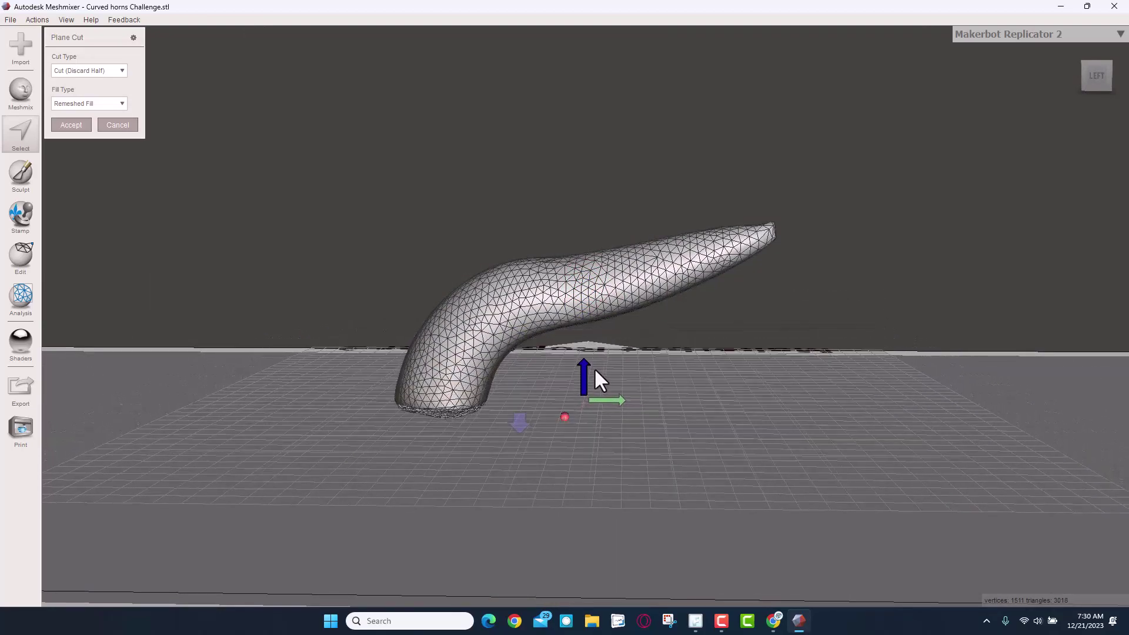
{"action": "scroll", "coordinate": [548, 398], "scroll_direction": "up", "scroll_amount": 3}
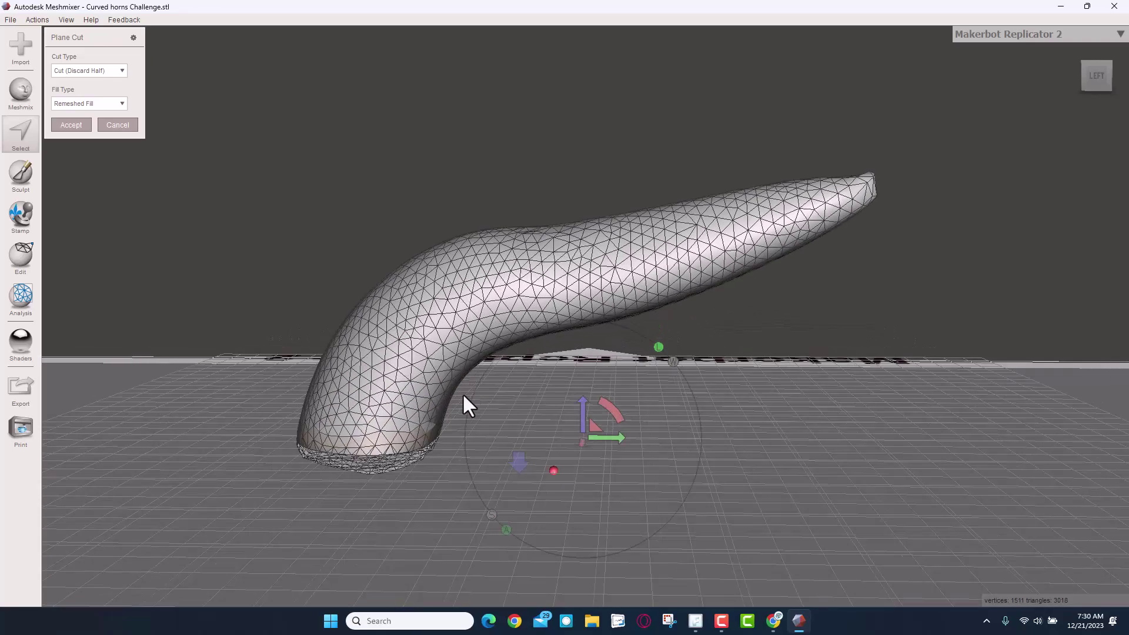
{"action": "right_click_drag", "start_coordinate": [462, 392], "coordinate": [510, 382]}
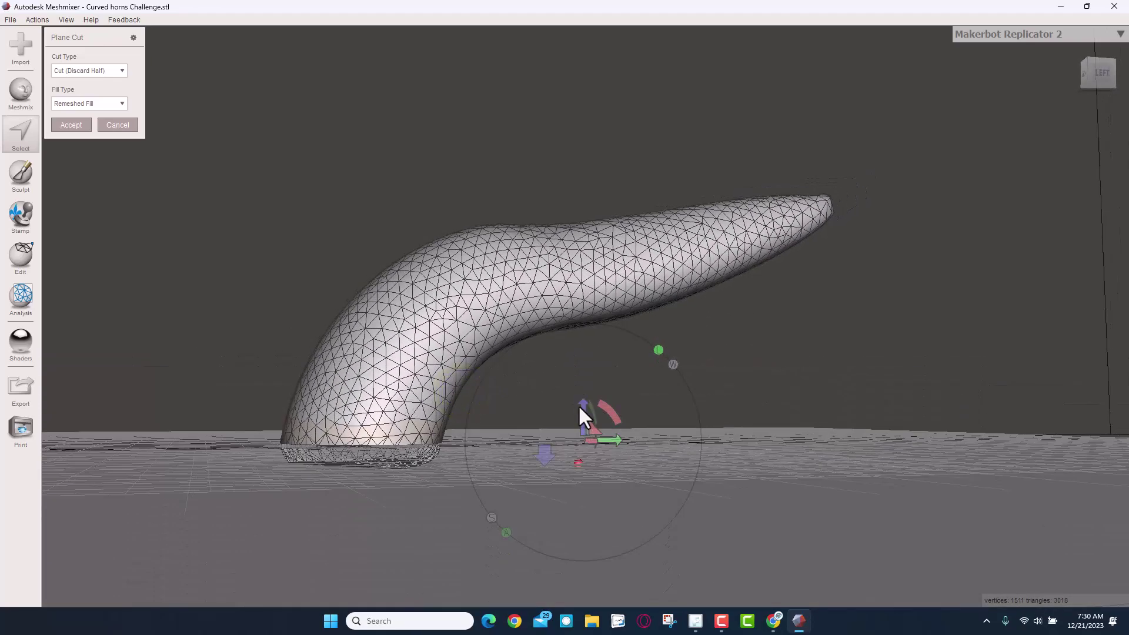
{"action": "left_click_drag", "start_coordinate": [579, 406], "coordinate": [584, 414]}
{"action": "right_click_drag", "start_coordinate": [585, 414], "coordinate": [351, 274]}
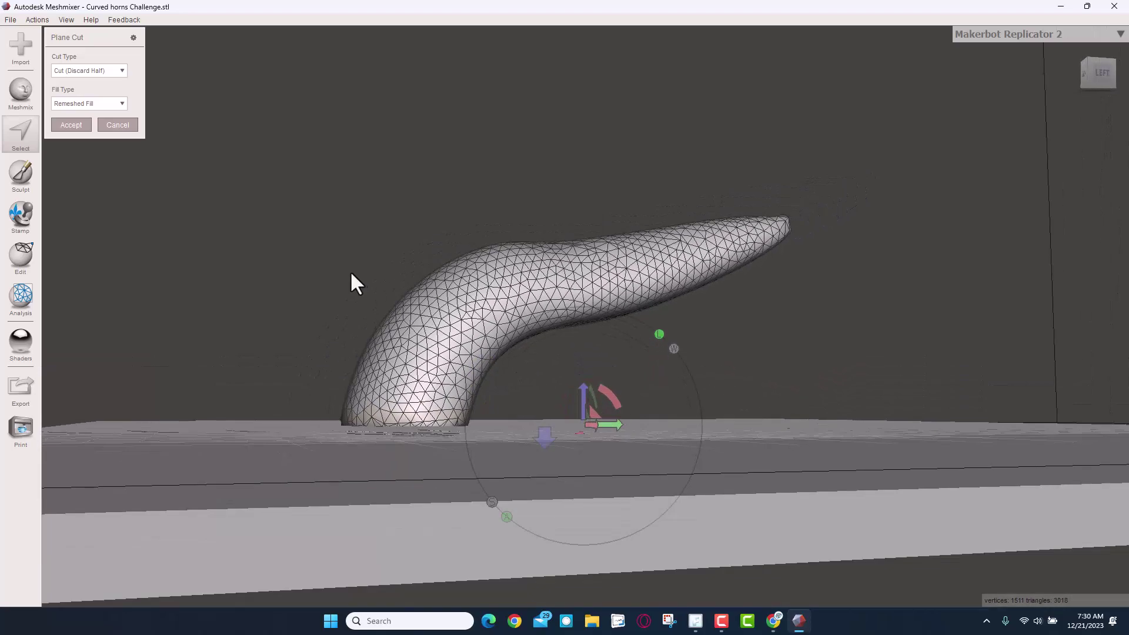
{"action": "right_click_drag", "start_coordinate": [443, 398], "coordinate": [401, 419]}
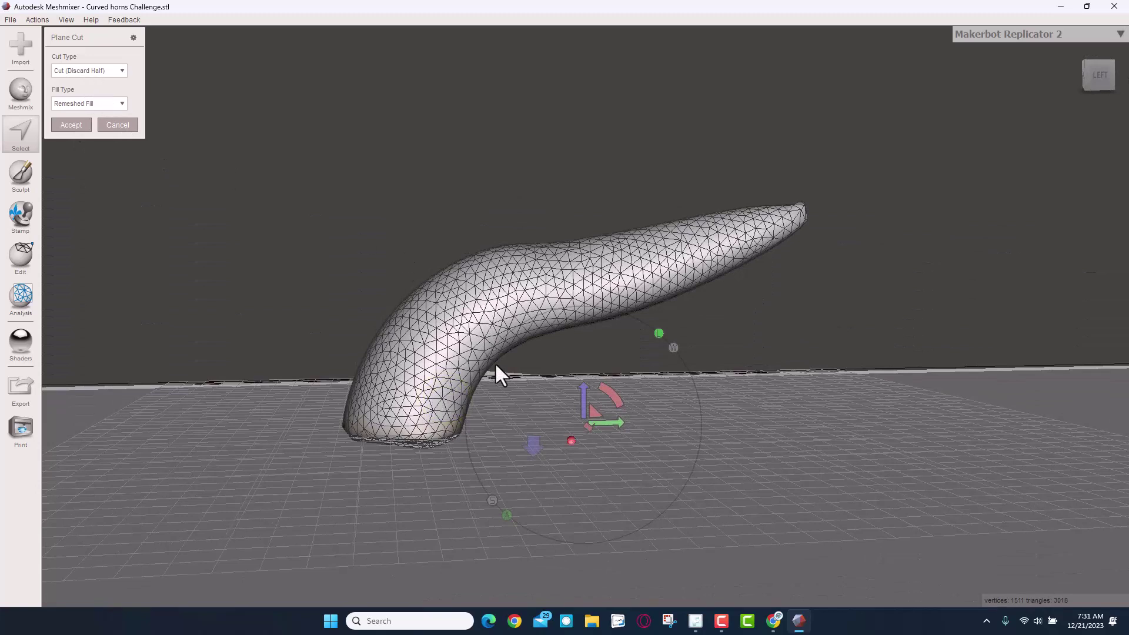
{"action": "left_click", "coordinate": [72, 129]}
{"action": "scroll", "coordinate": [308, 273], "scroll_direction": "up", "scroll_amount": 5}
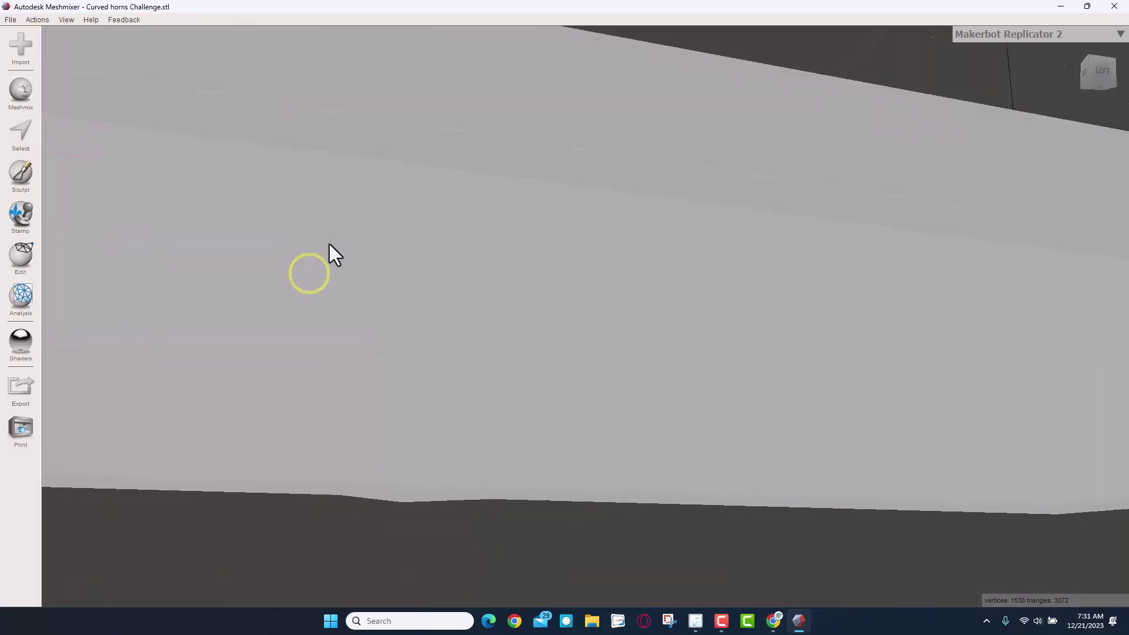
{"action": "scroll", "coordinate": [328, 276], "scroll_direction": "down", "scroll_amount": 6}
{"action": "scroll", "coordinate": [376, 359], "scroll_direction": "up", "scroll_amount": 1}
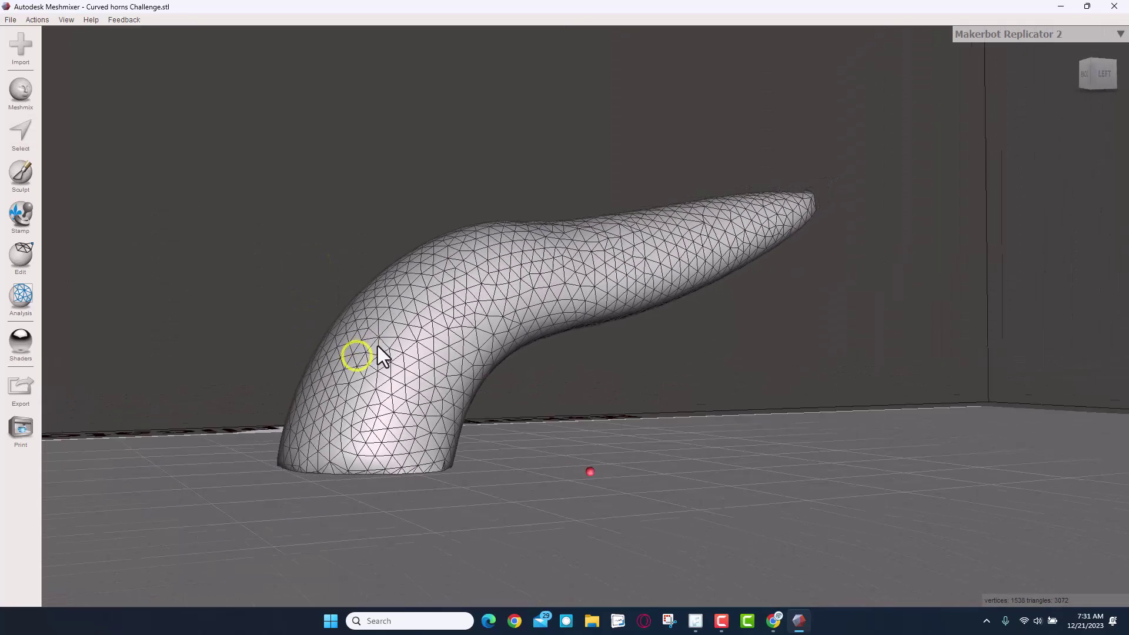
{"action": "right_click_drag", "start_coordinate": [378, 347], "coordinate": [379, 336]}
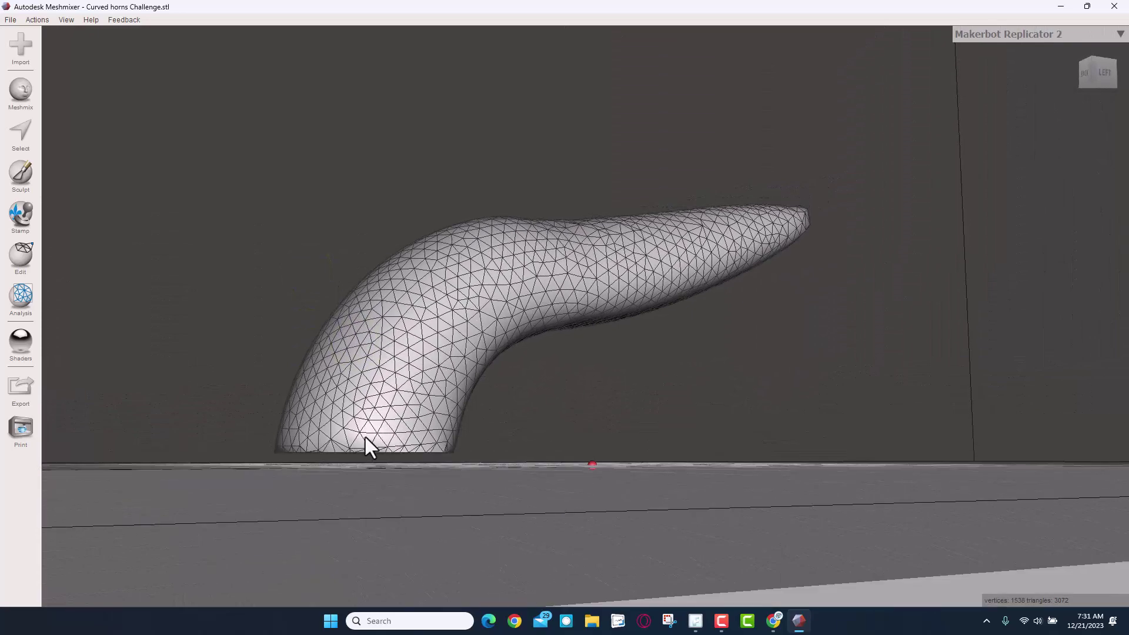
{"action": "right_click_drag", "start_coordinate": [450, 305], "coordinate": [527, 347]}
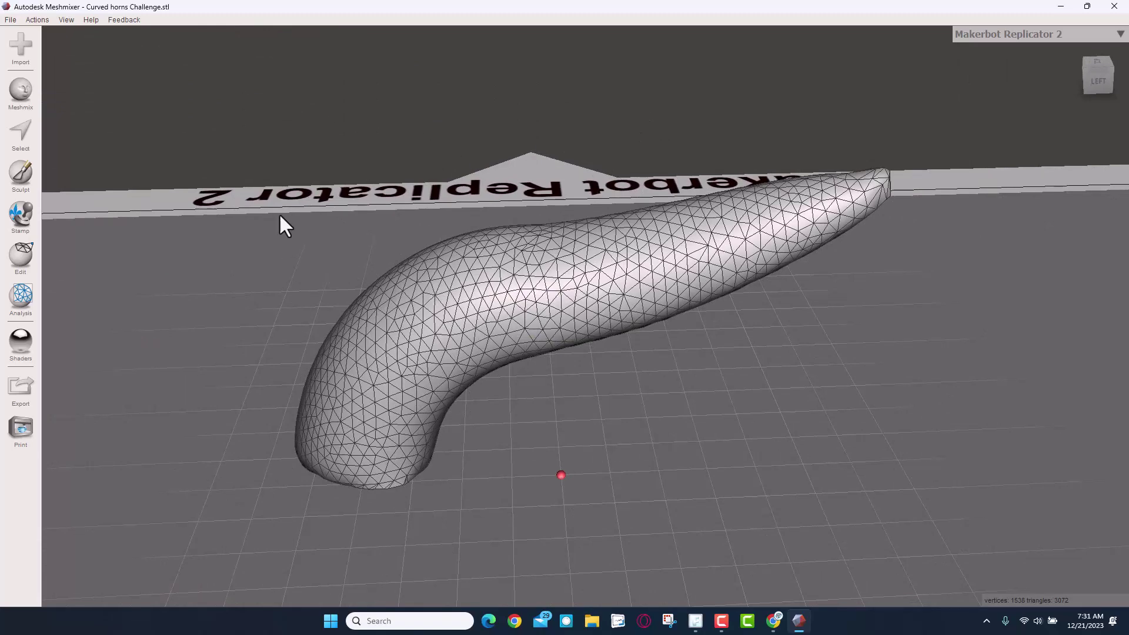
{"action": "right_click_drag", "start_coordinate": [559, 294], "coordinate": [576, 276]}
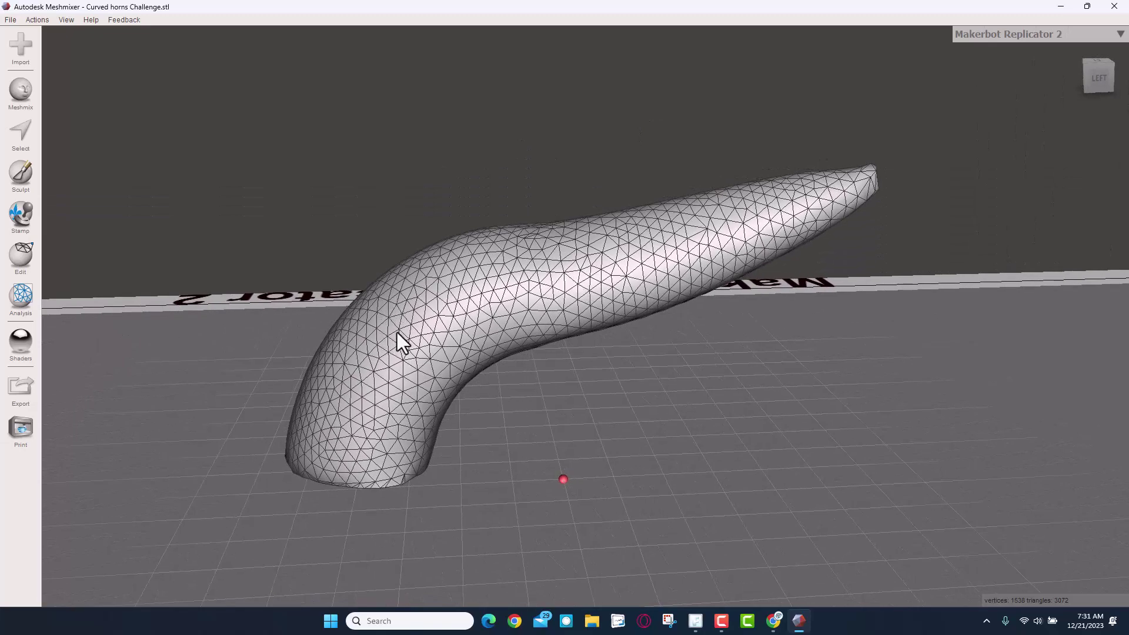
{"action": "right_click_drag", "start_coordinate": [397, 333], "coordinate": [447, 307]}
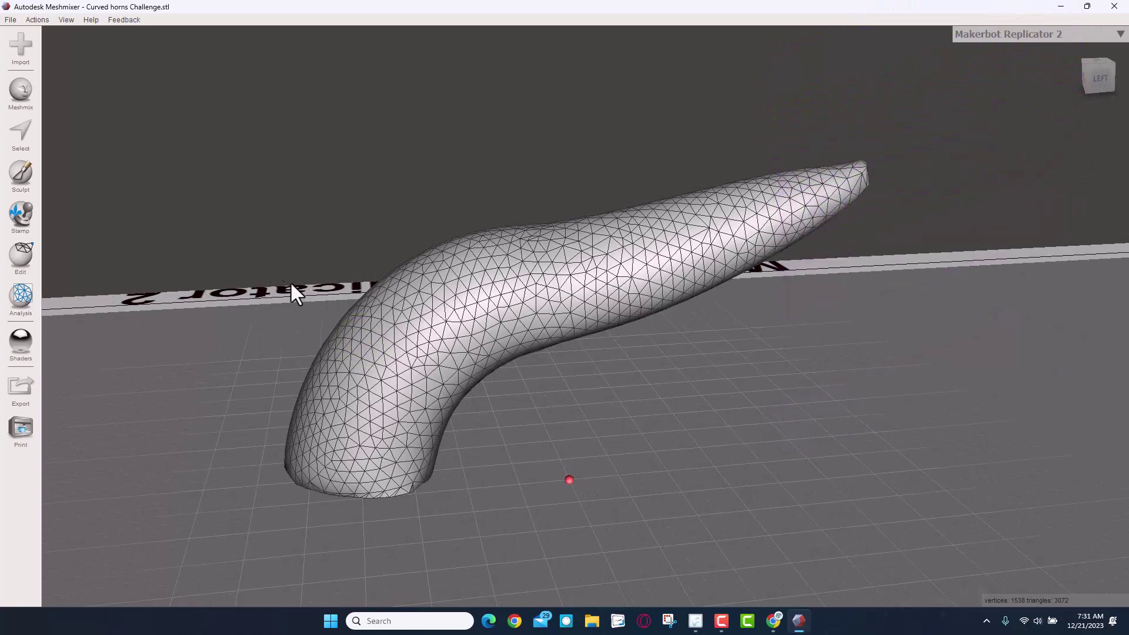
- Save the Meshmixer project as curved horn.mix
{"action": "left_click", "coordinate": [10, 20]}
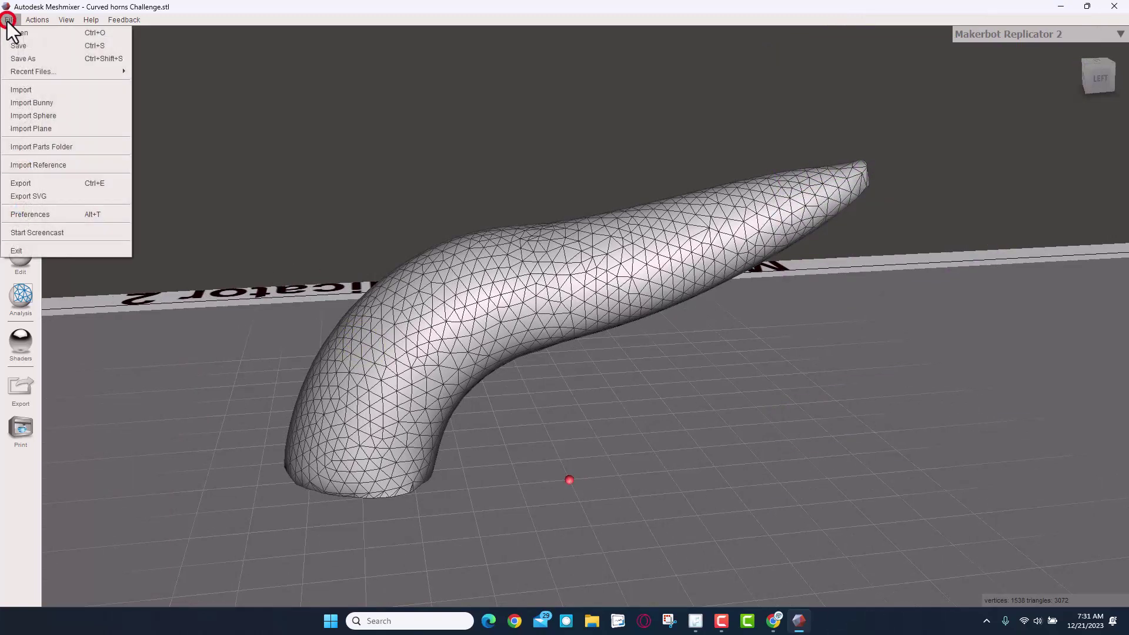
{"action": "left_click", "coordinate": [24, 51]}
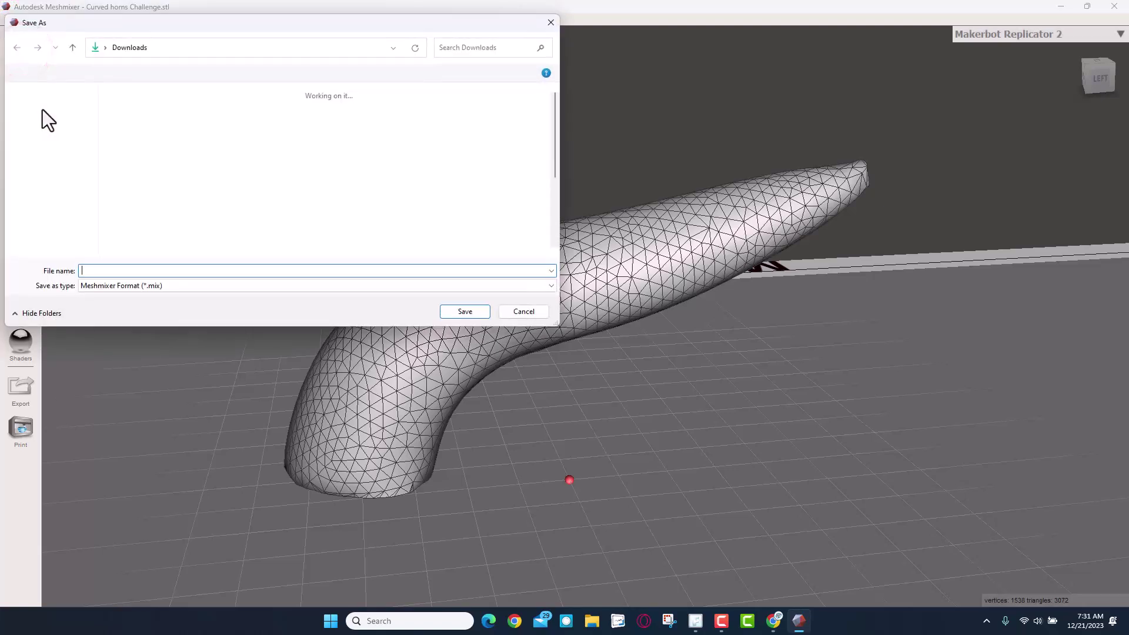
{"action": "type", "text": "curved horn"}
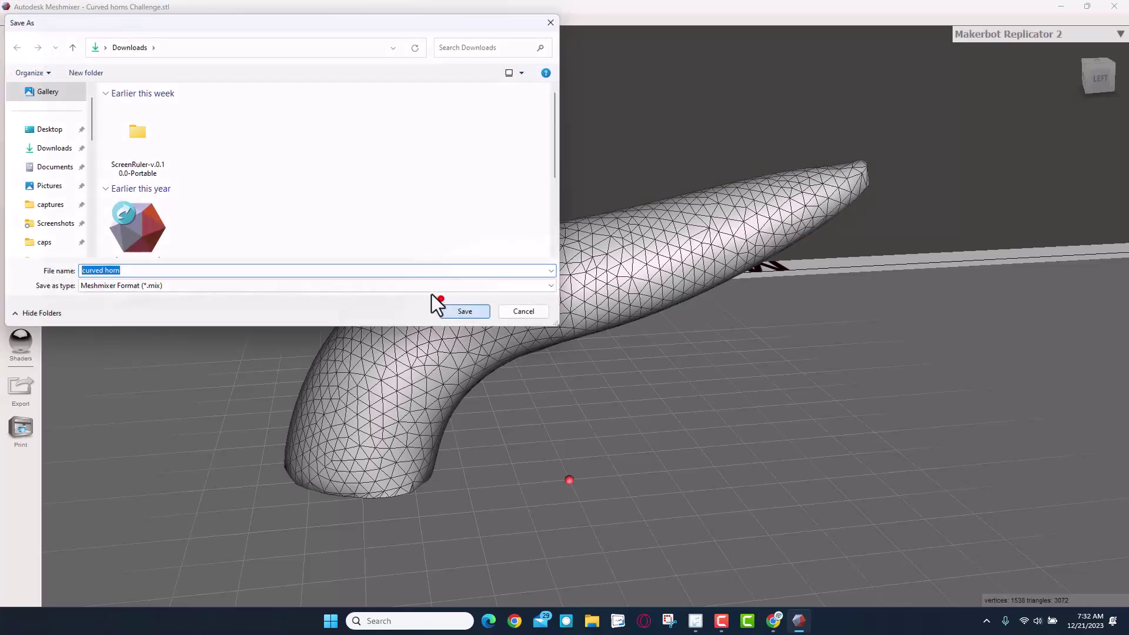
{"action": "left_click", "coordinate": [466, 312]}
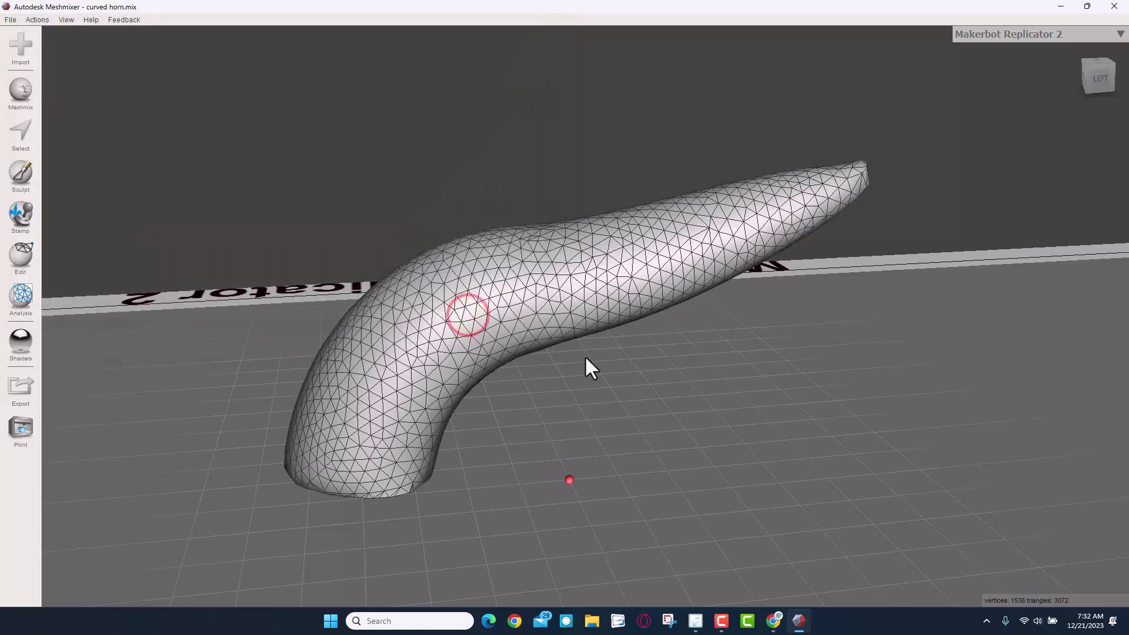
- Export the horn mesh to Downloads as Curved horns v2.stl
{"action": "left_click", "coordinate": [11, 21]}
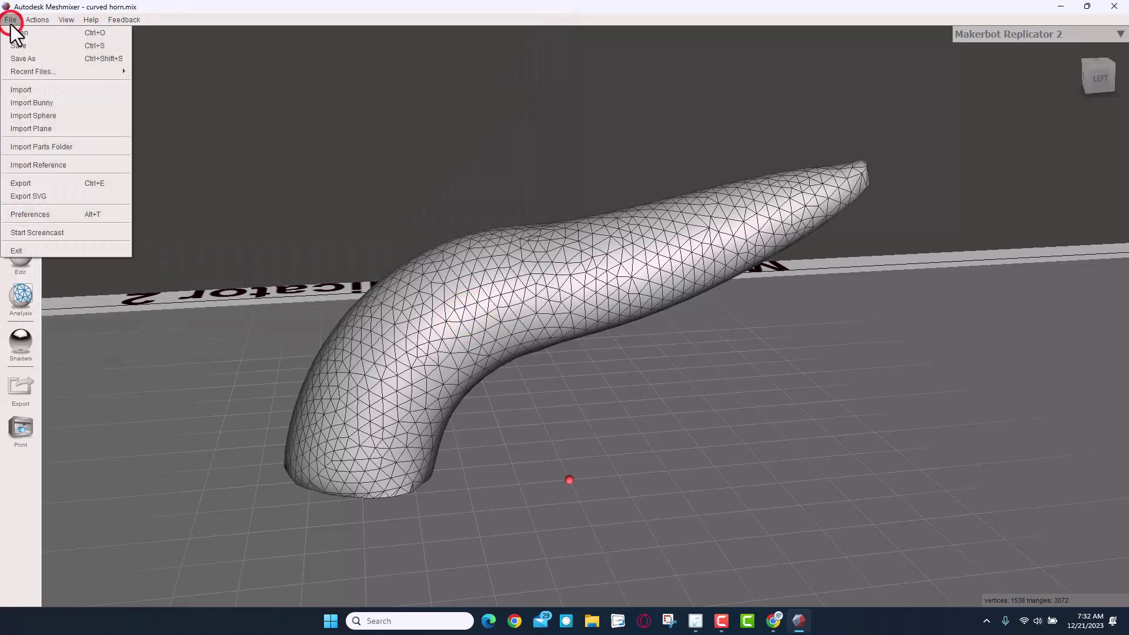
{"action": "left_click", "coordinate": [26, 185]}
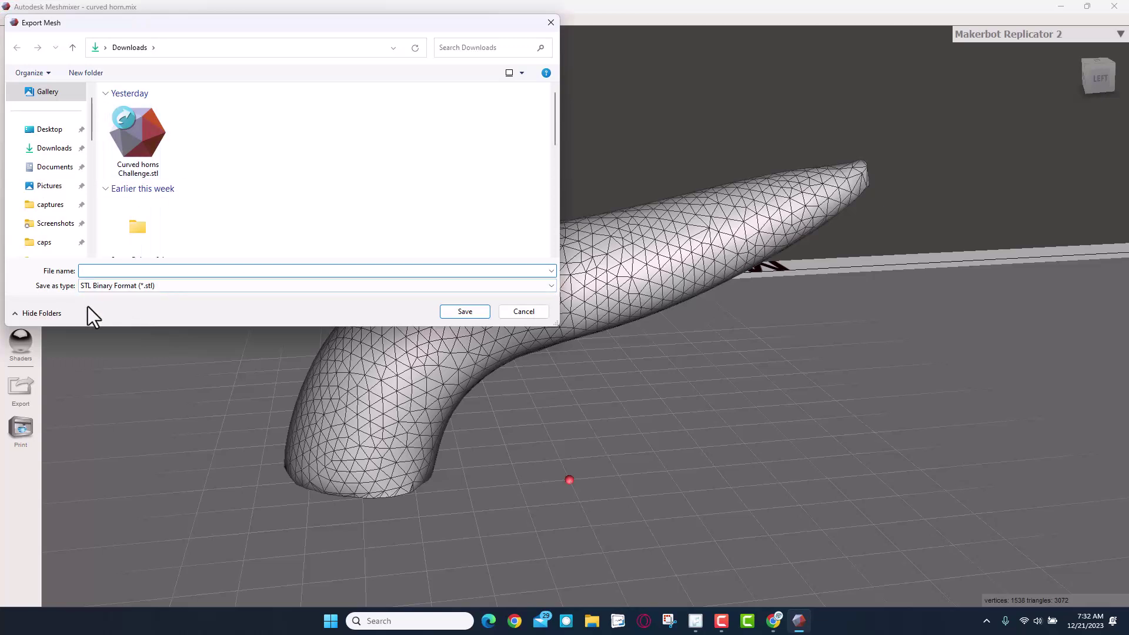
{"action": "left_click", "coordinate": [138, 159]}
{"action": "left_click", "coordinate": [126, 270]}
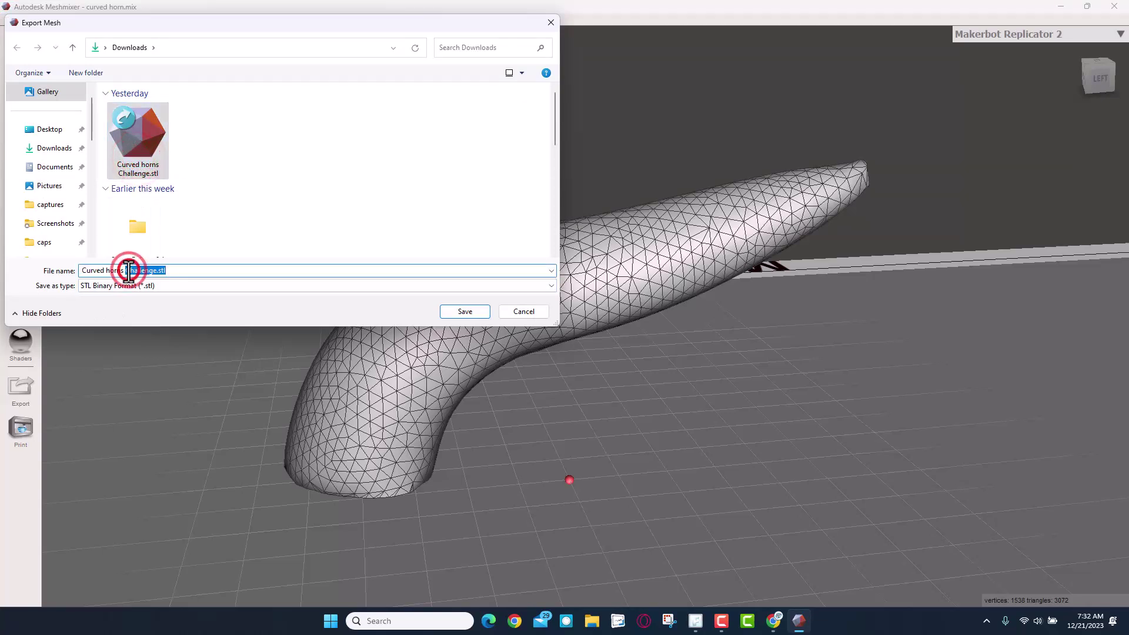
{"action": "left_click_drag", "start_coordinate": [124, 270], "coordinate": [156, 272]}
{"action": "type", "text": "v2"}
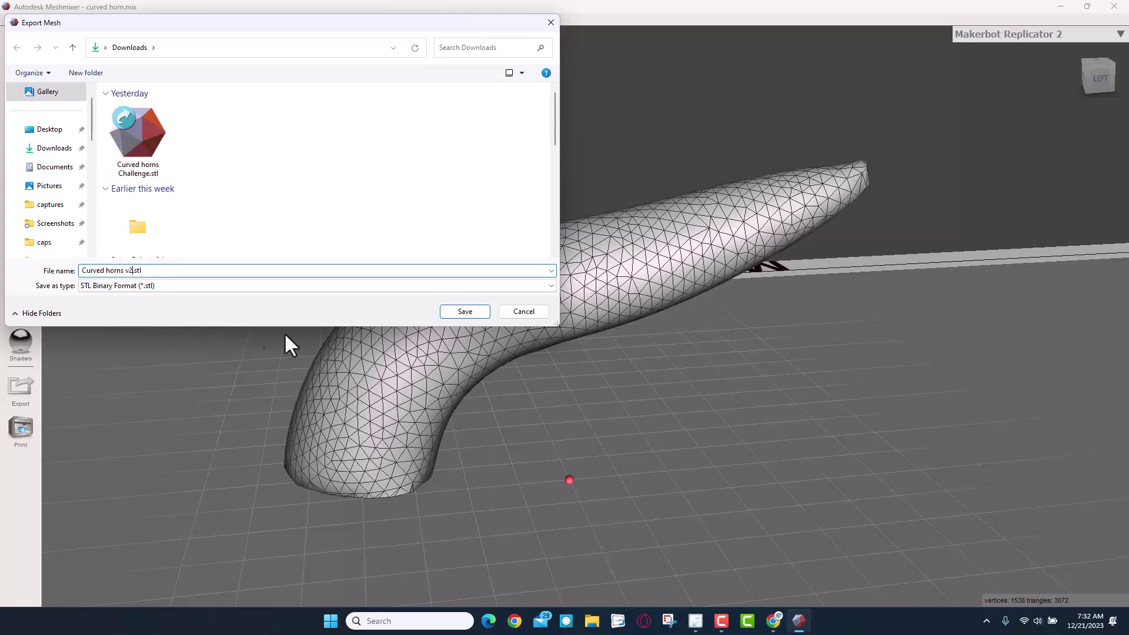
{"action": "left_click", "coordinate": [464, 311]}
- Close Meshmixer and import Curved horns v2.stl into the Tinkercad horns design in millimetres
{"action": "left_click", "coordinate": [1115, 5]}
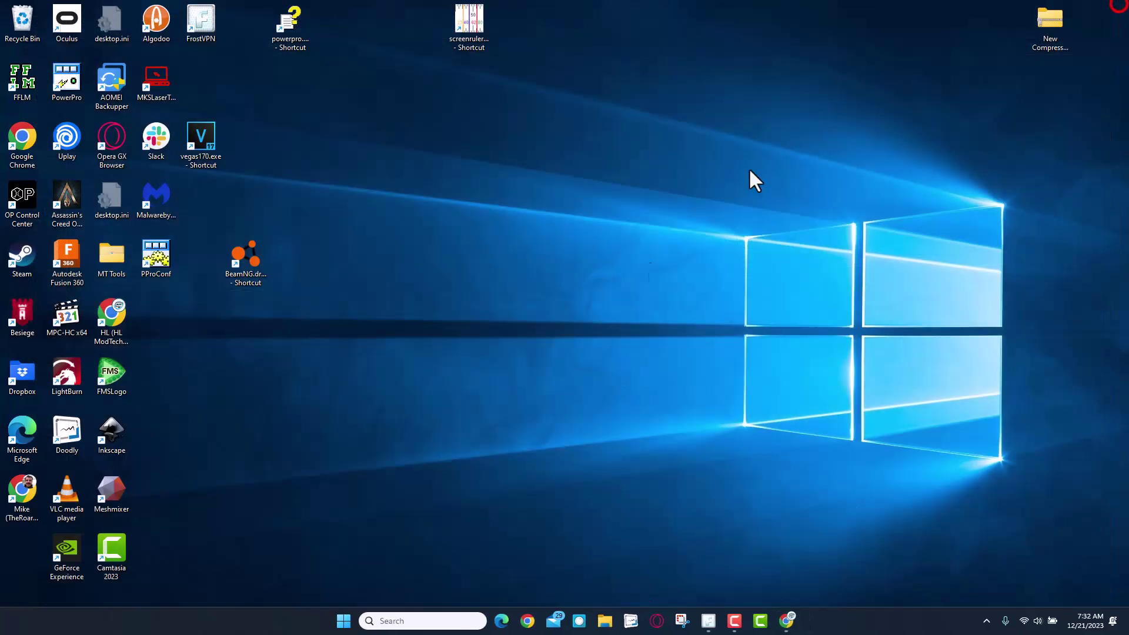
{"action": "left_click", "coordinate": [780, 617]}
{"action": "right_click_drag", "start_coordinate": [326, 333], "coordinate": [300, 330]}
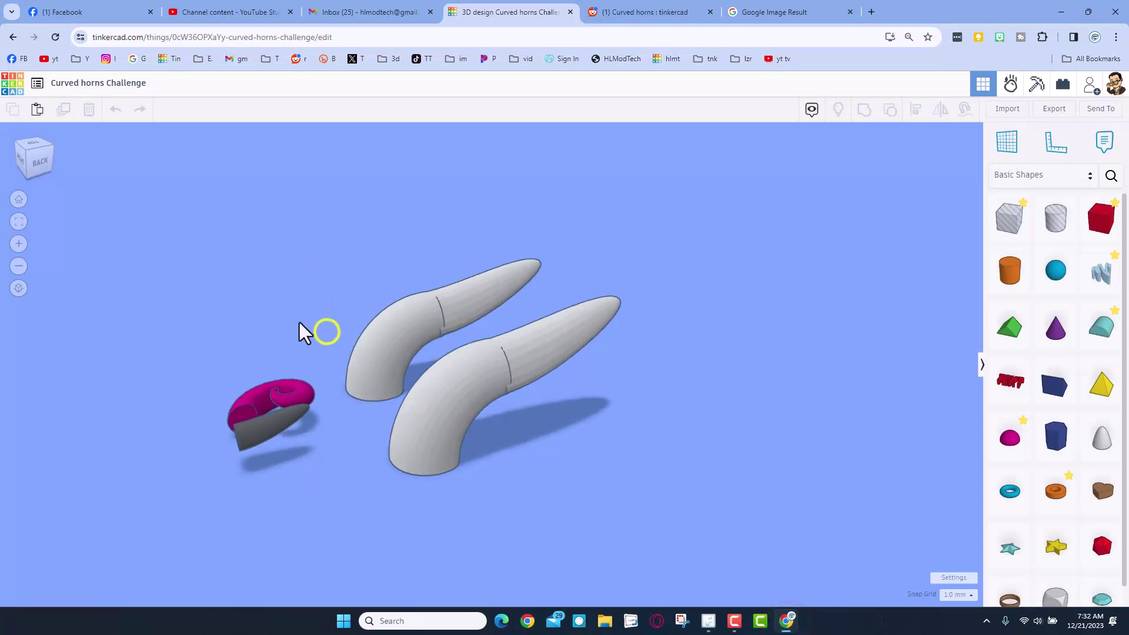
{"action": "left_click", "coordinate": [1003, 110]}
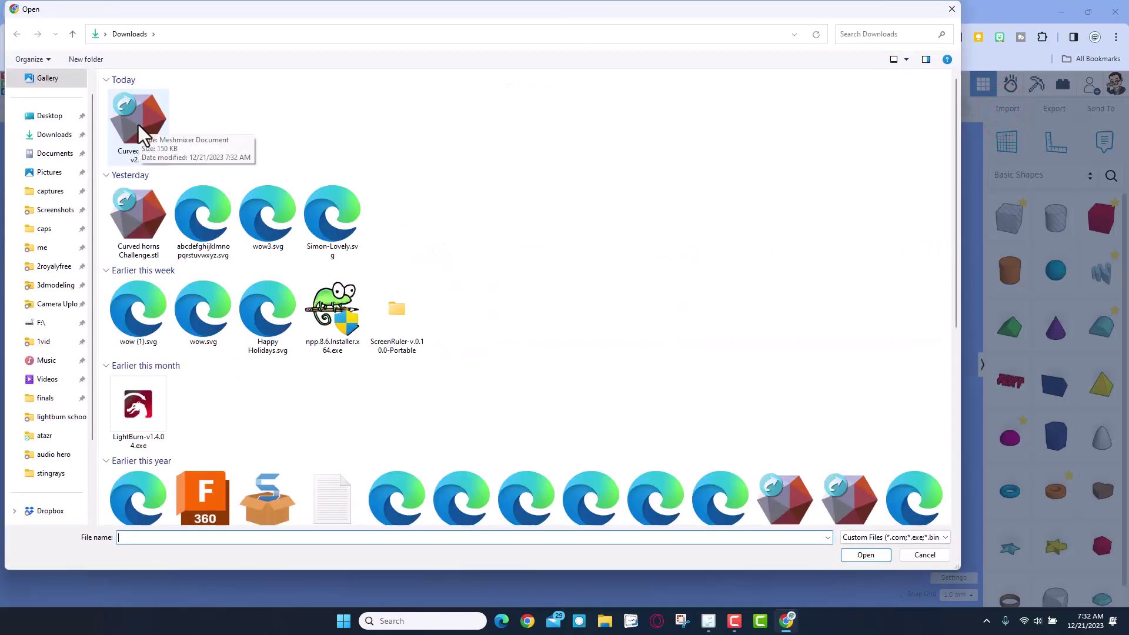
{"action": "double_click", "coordinate": [138, 124]}
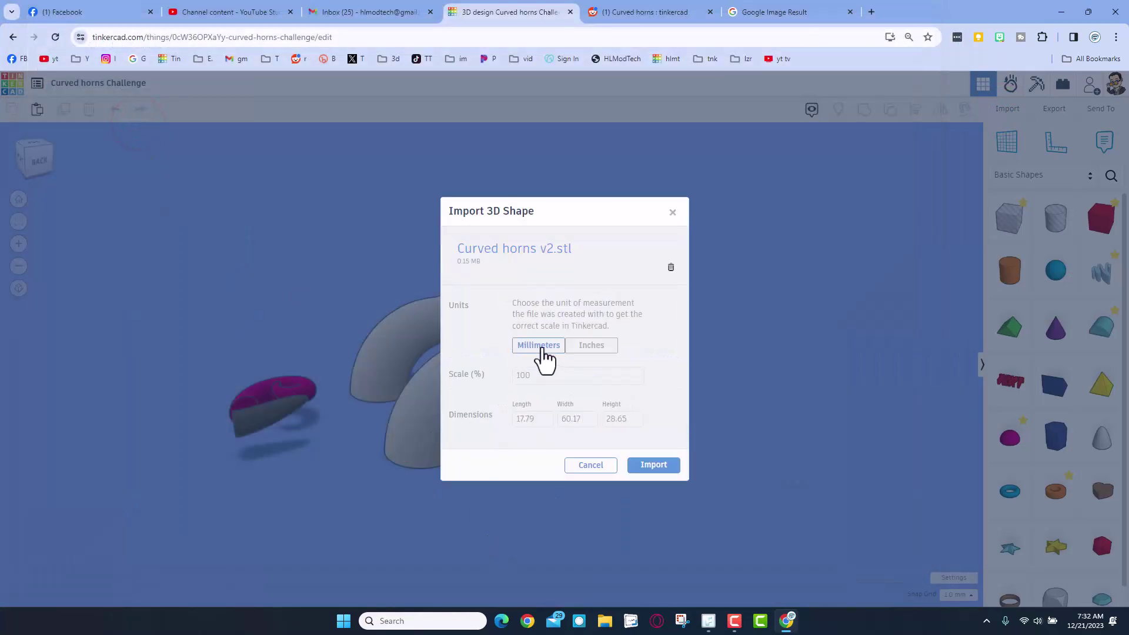
{"action": "left_click", "coordinate": [651, 467]}
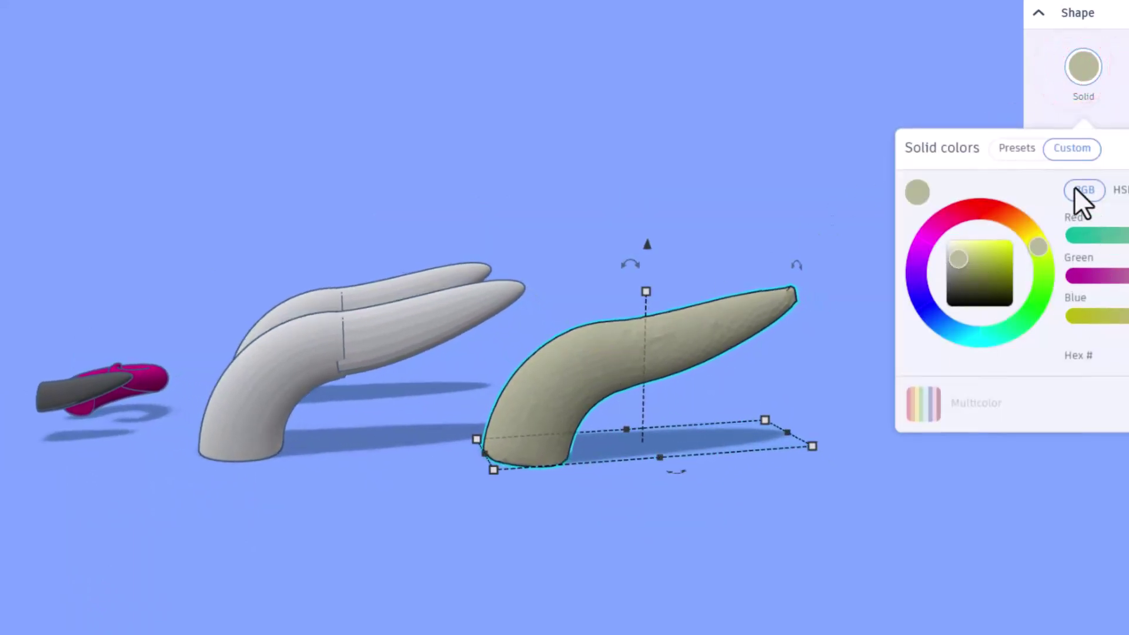
- Set the imported horn's solid colour to the white preset, then reselect it
{"action": "left_click", "coordinate": [1016, 148]}
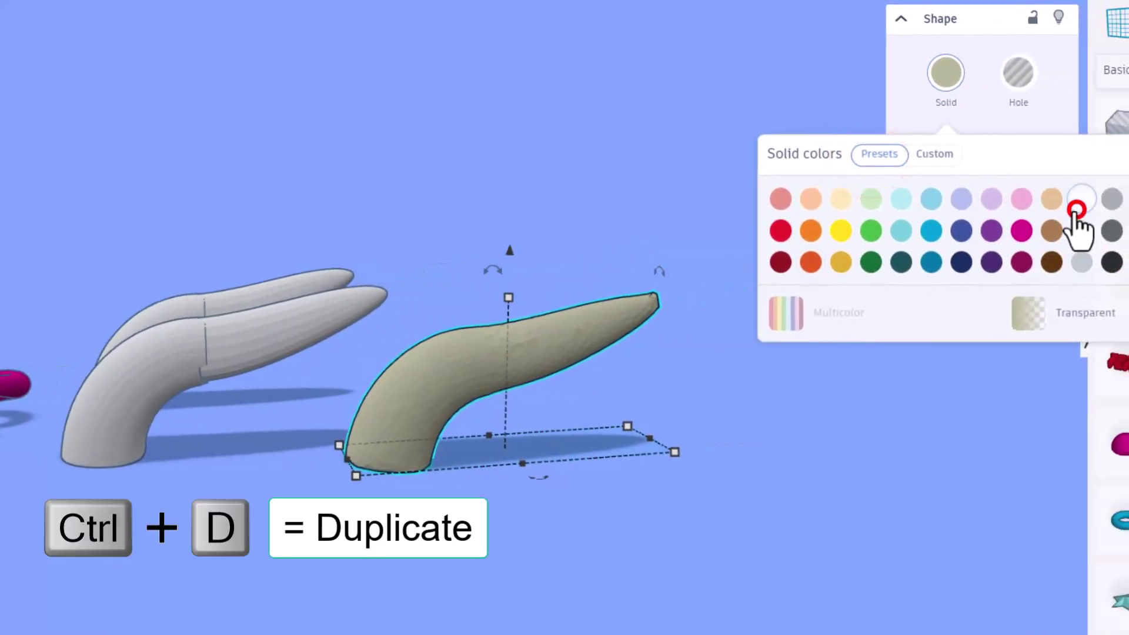
{"action": "left_click", "coordinate": [1081, 200]}
{"action": "left_click", "coordinate": [473, 472]}
{"action": "left_click", "coordinate": [427, 403]}
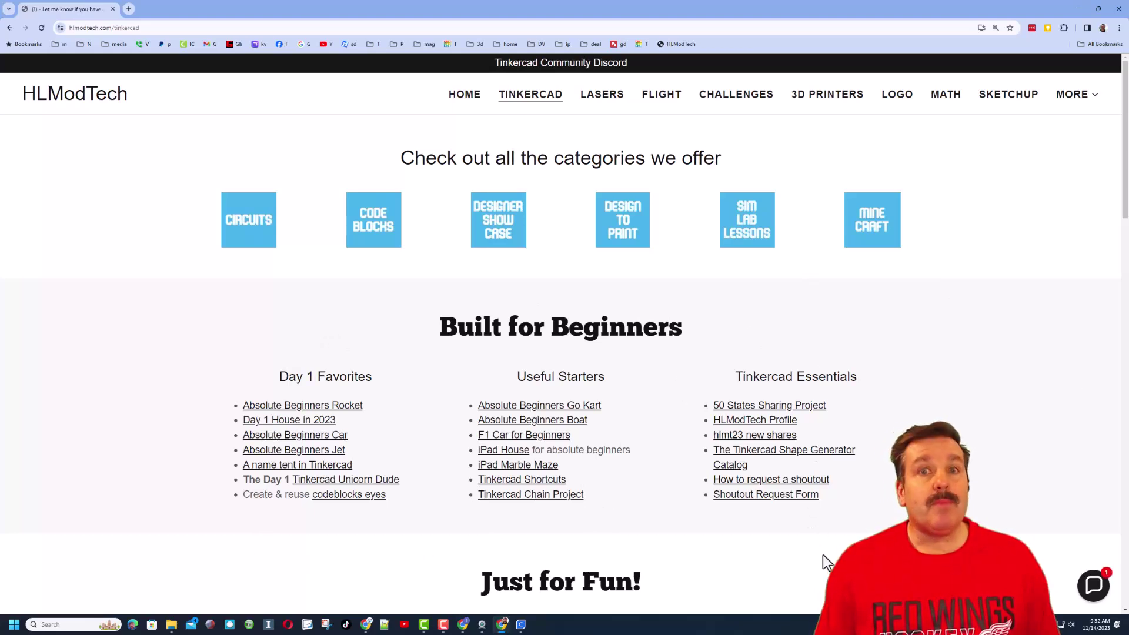
{"action": "left_click", "coordinate": [1093, 588]}
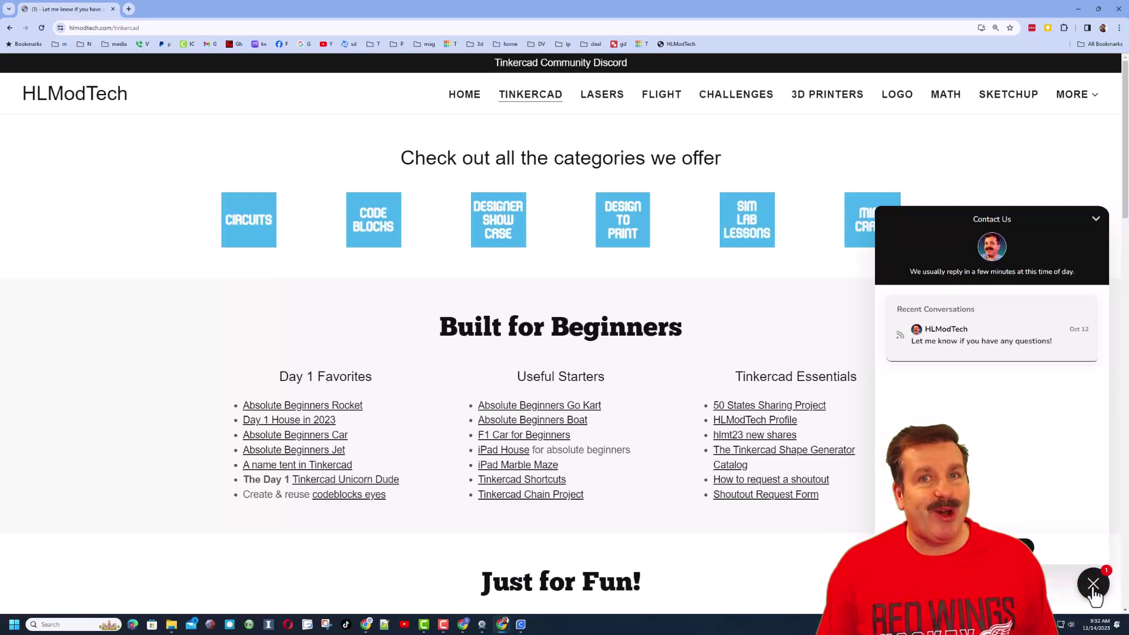
{"action": "left_click", "coordinate": [1094, 584]}
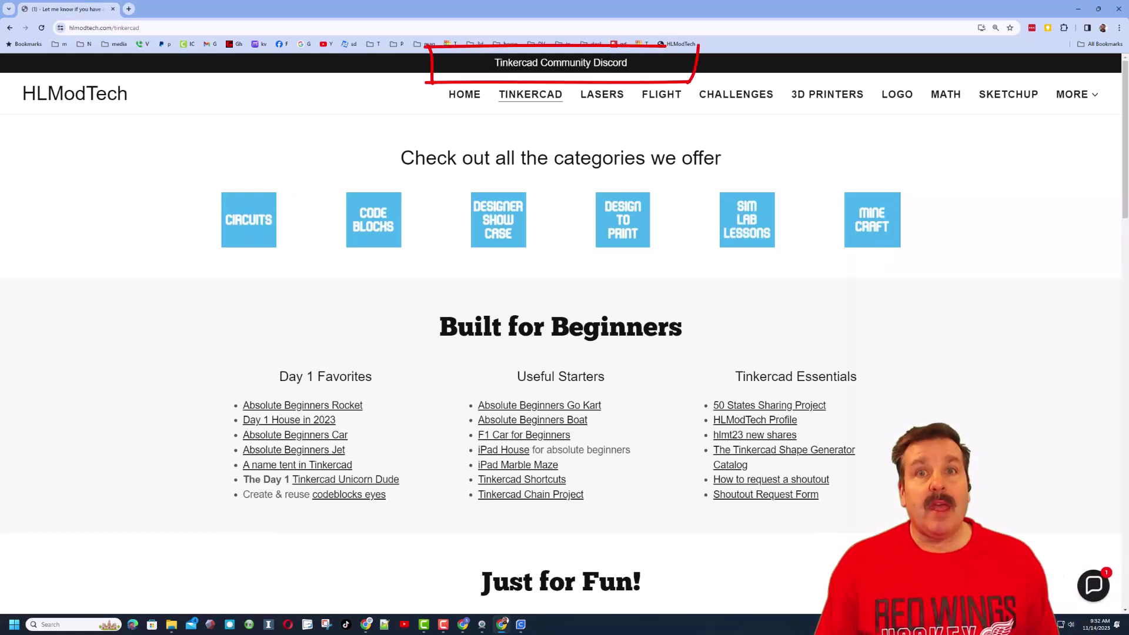
{"action": "left_click", "coordinate": [550, 63]}
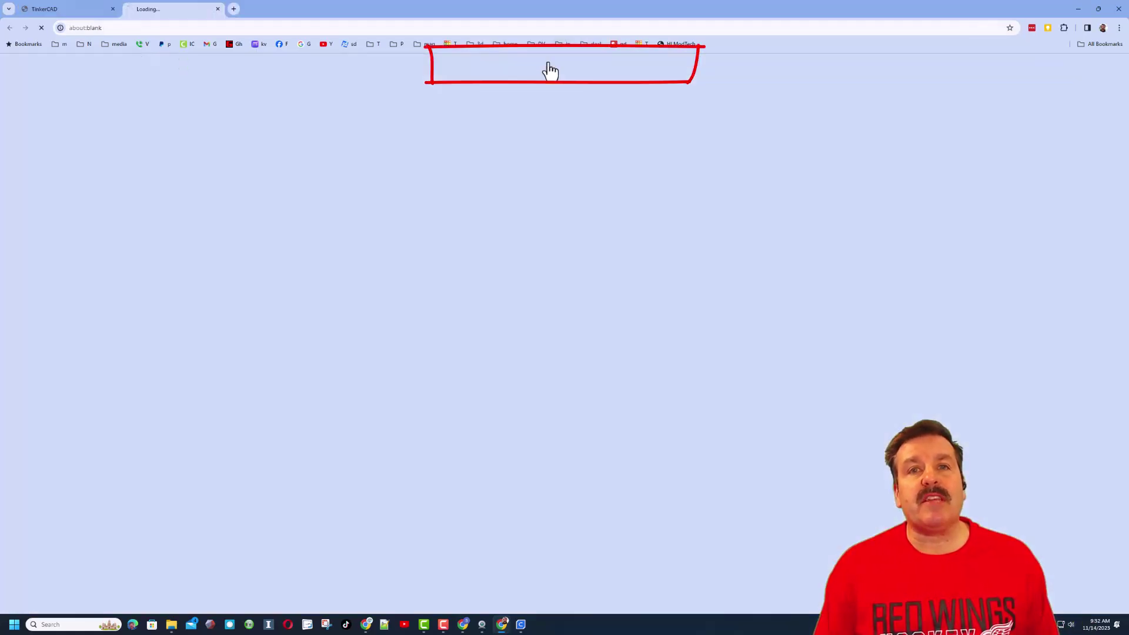